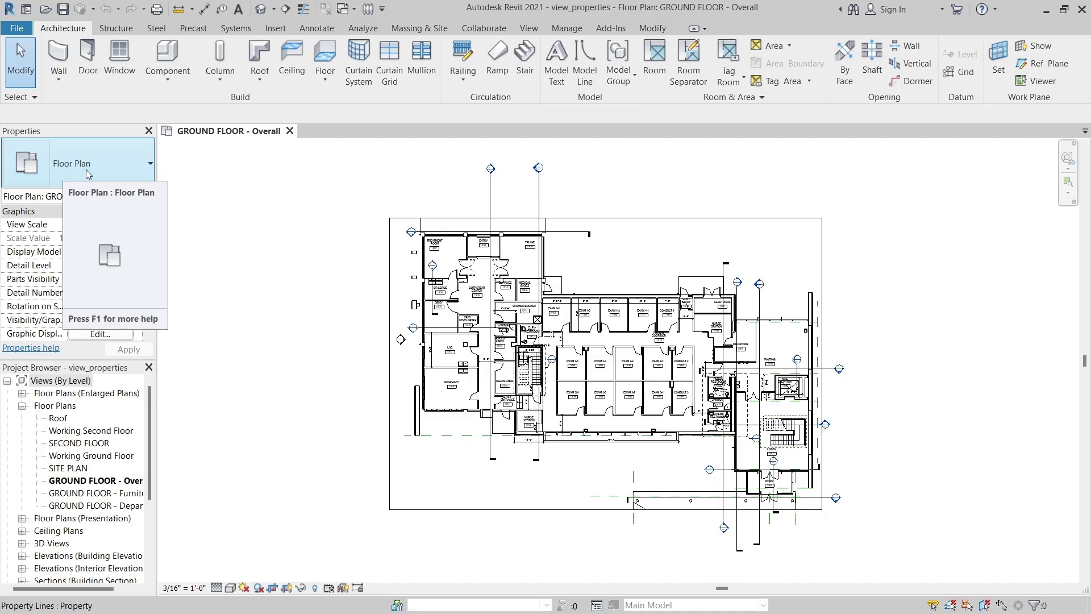
Duplicate the Floor Plan view type as a new type named 'Floor Plan -architecture'
{"action": "left_click", "coordinate": [130, 197]}
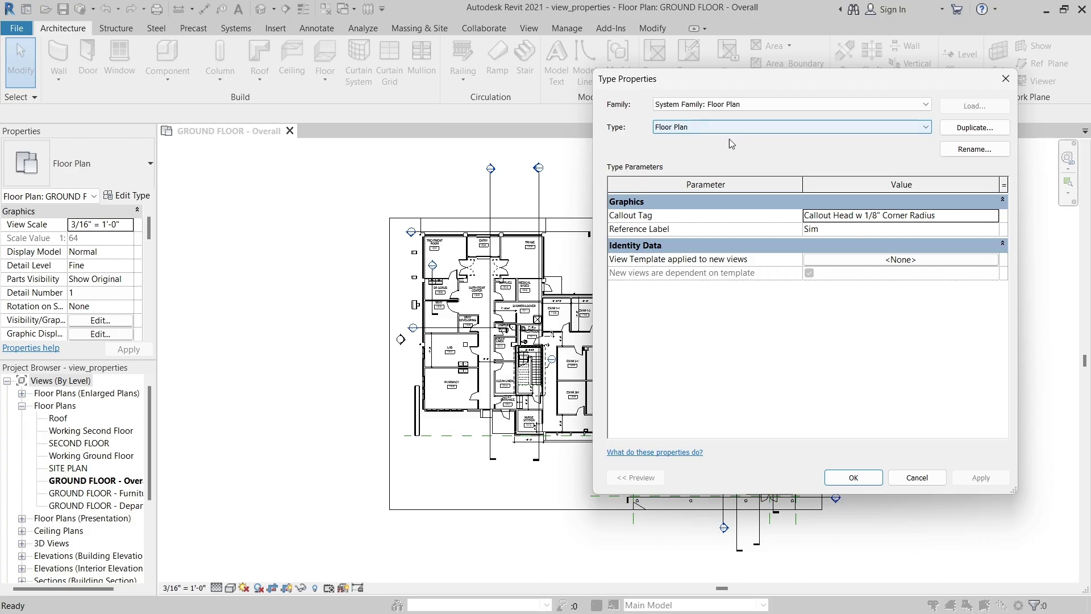
{"action": "left_click", "coordinate": [998, 128]}
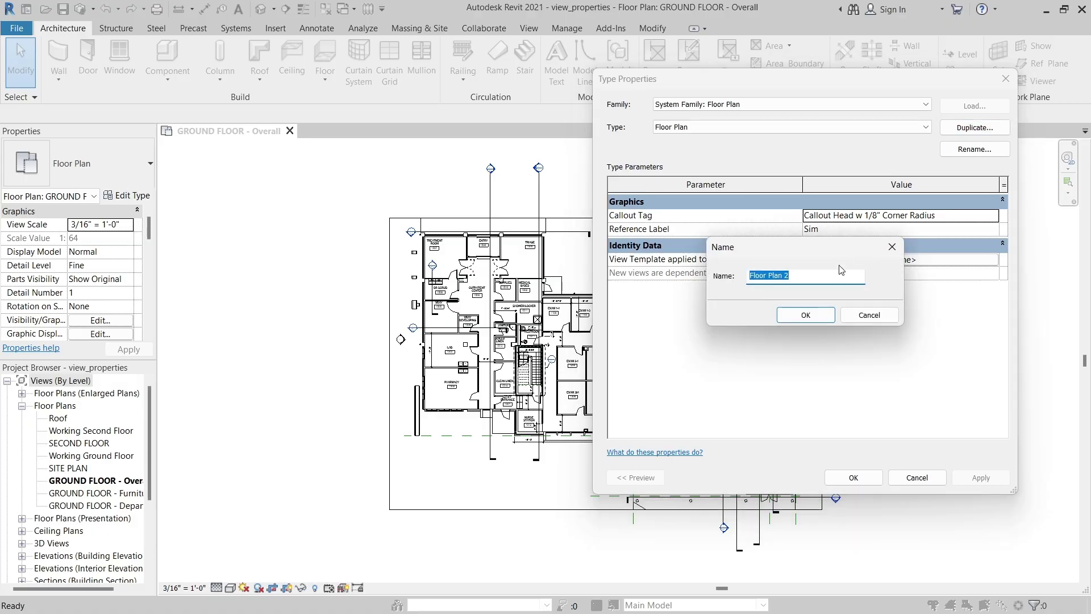
{"action": "left_click", "coordinate": [822, 276]}
{"action": "type", "text": "-architecture"}
{"action": "left_click", "coordinate": [805, 314]}
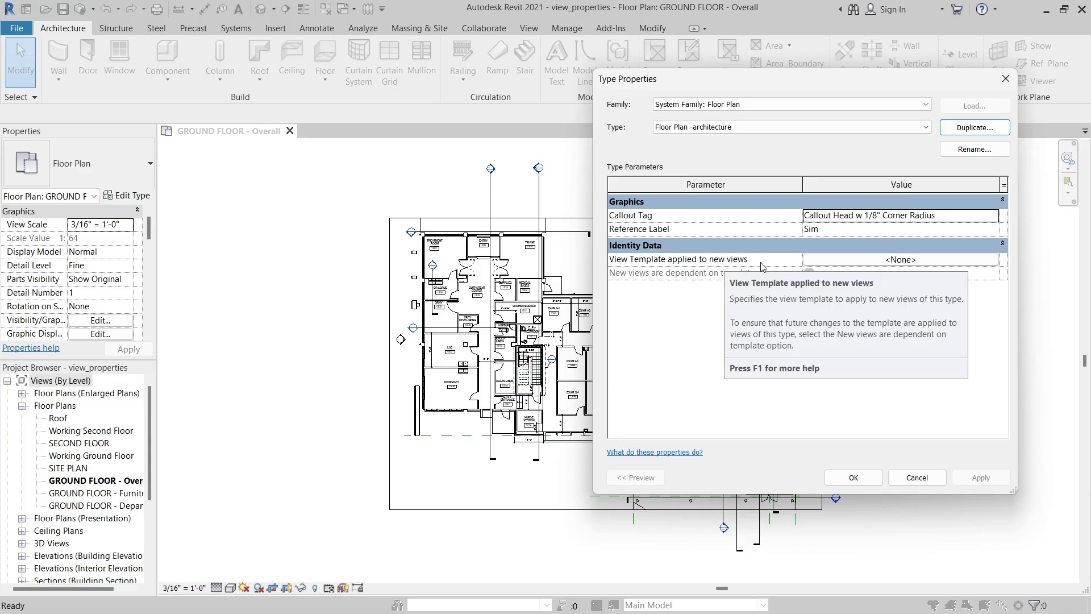
Assign the Architectural Plan view template to new Floor Plan -architecture views
{"action": "left_click", "coordinate": [816, 262]}
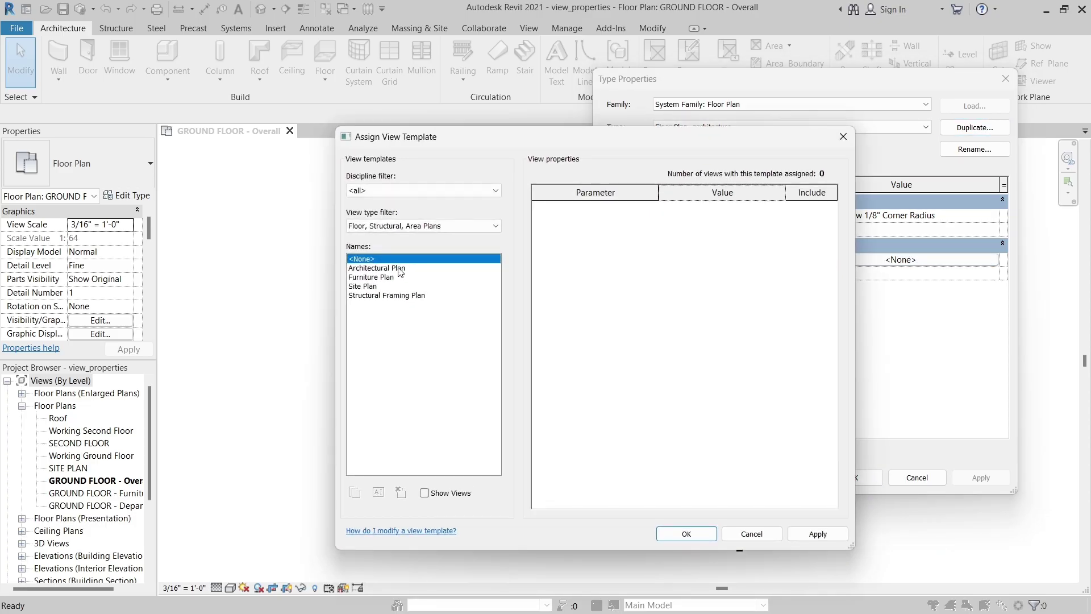
{"action": "left_click", "coordinate": [399, 269]}
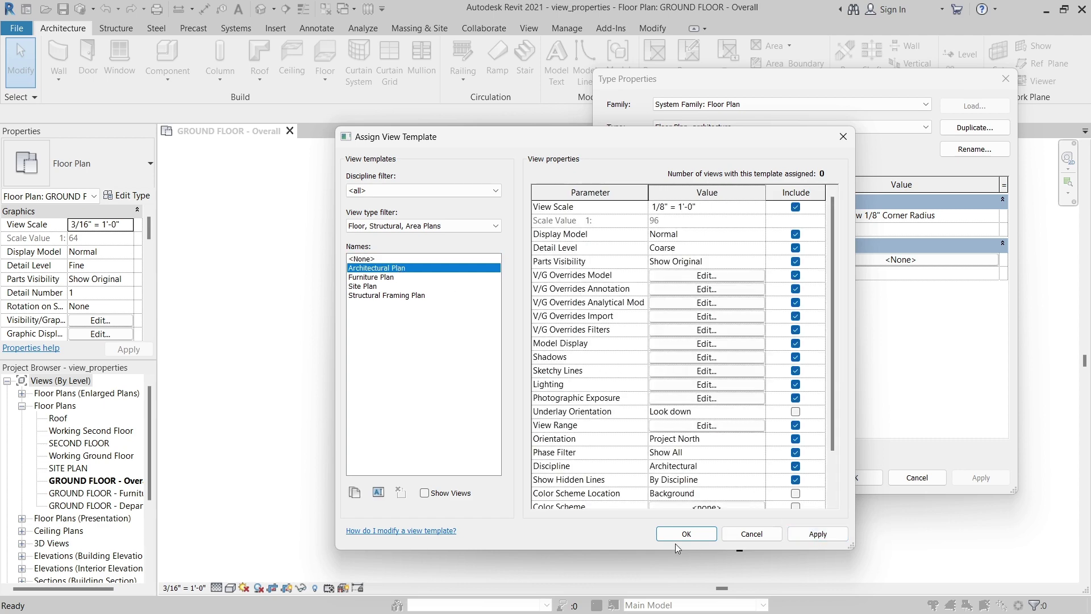
{"action": "left_click", "coordinate": [687, 534]}
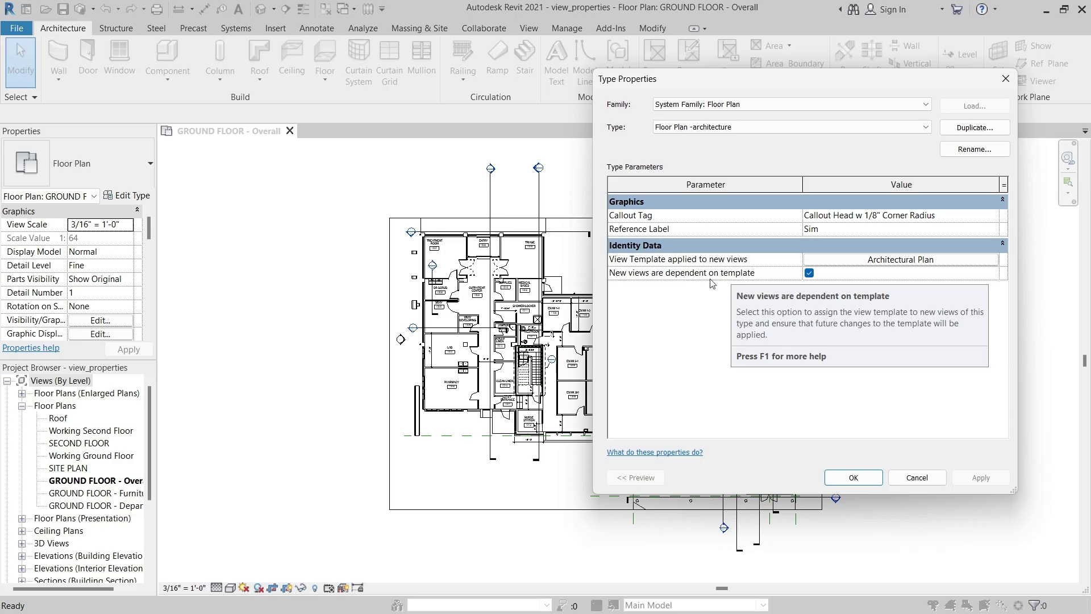
{"action": "left_click", "coordinate": [809, 273]}
{"action": "left_click", "coordinate": [809, 273]}
{"action": "left_click", "coordinate": [993, 218]}
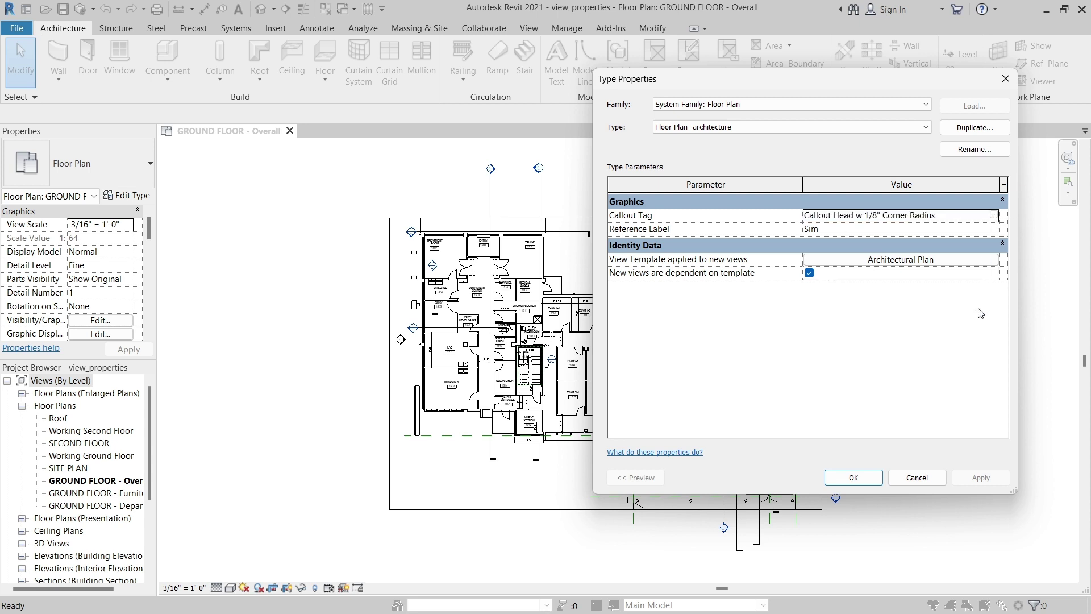
{"action": "left_click", "coordinate": [809, 273]}
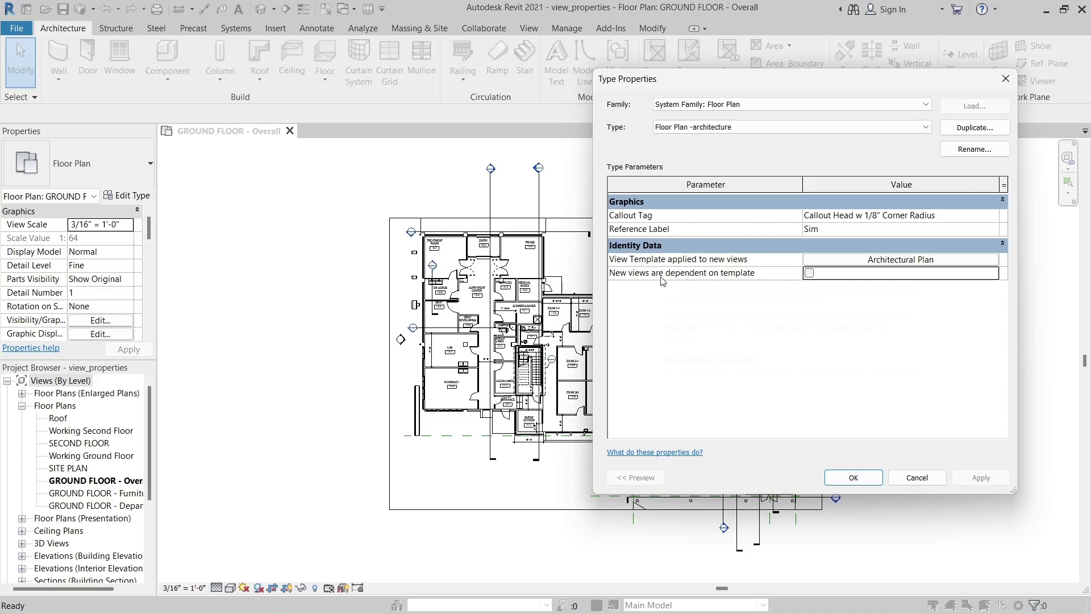
{"action": "mouse_move", "coordinate": [665, 282]}
{"action": "left_click", "coordinate": [810, 274]}
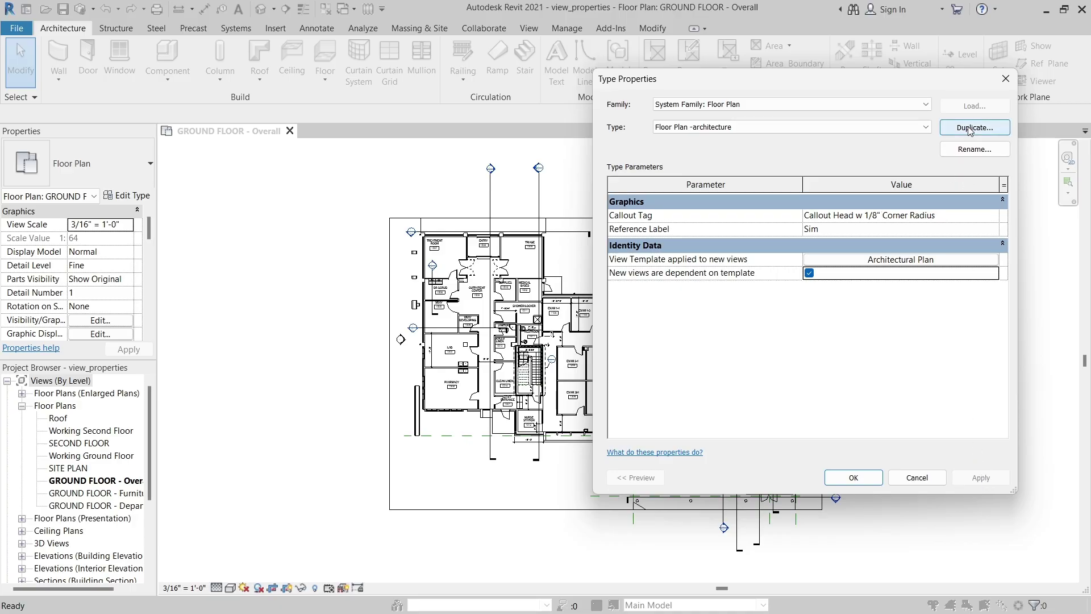
Duplicate Floor Plan -architecture as a new type named 'Floor Plan - working'
{"action": "left_click", "coordinate": [926, 127]}
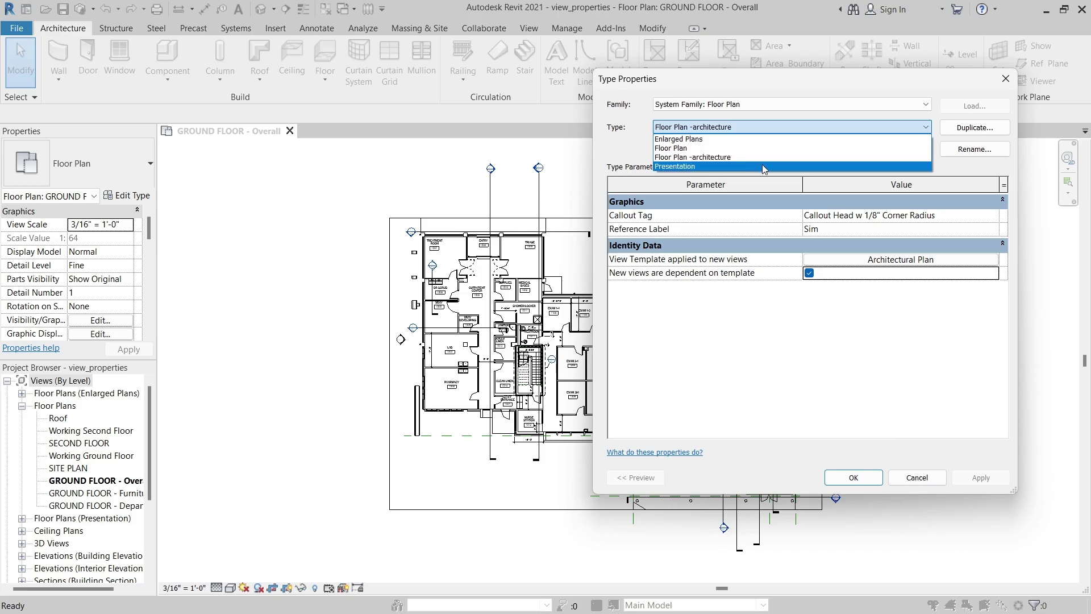
{"action": "left_click", "coordinate": [995, 133]}
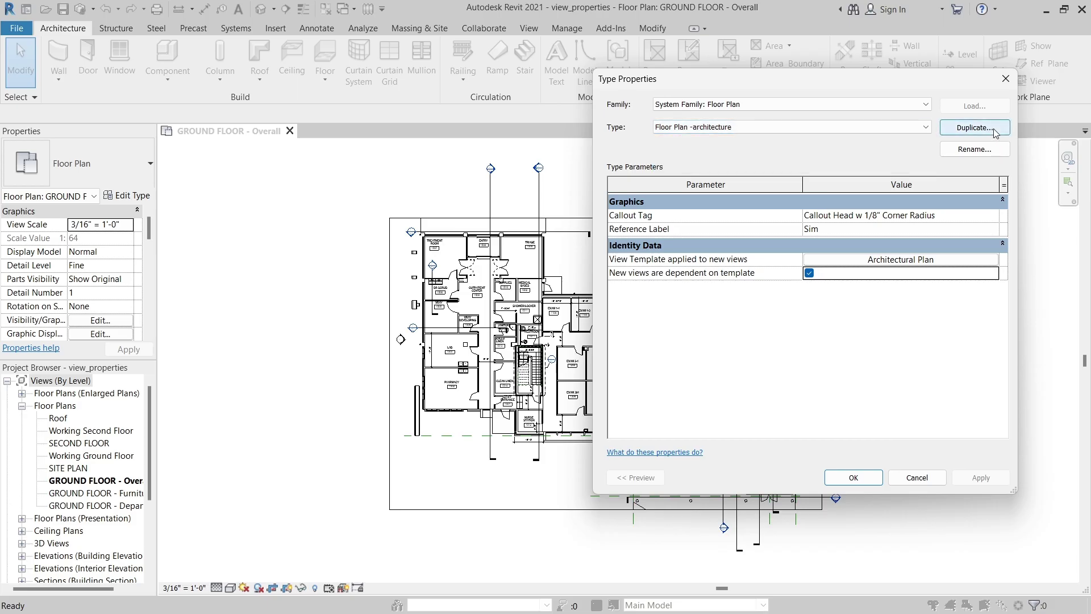
{"action": "left_click", "coordinate": [983, 131]}
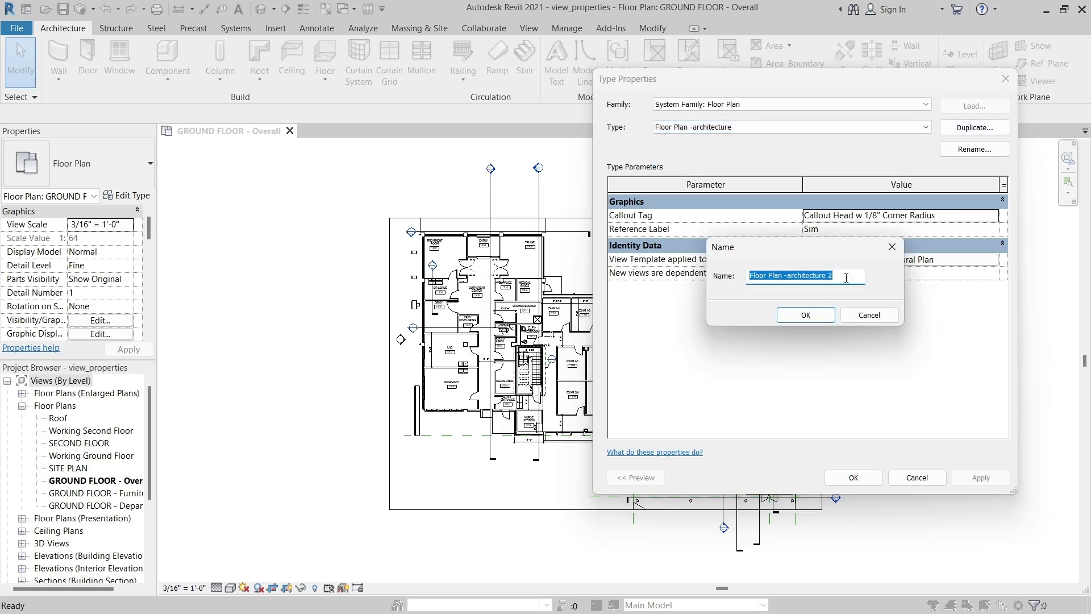
{"action": "left_click", "coordinate": [846, 277]}
{"action": "left_click_drag", "start_coordinate": [840, 274], "coordinate": [789, 271]}
{"action": "type", "text": "working"}
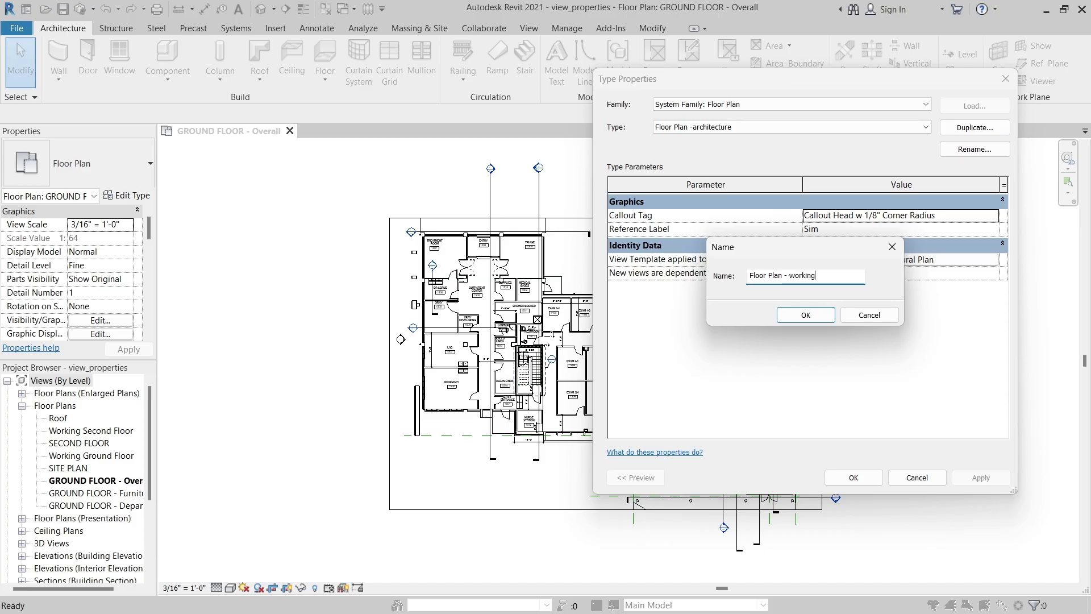
{"action": "left_click", "coordinate": [804, 315]}
Turn off 'New views are dependent on template' for Floor Plan - working and apply
{"action": "left_click", "coordinate": [925, 127]}
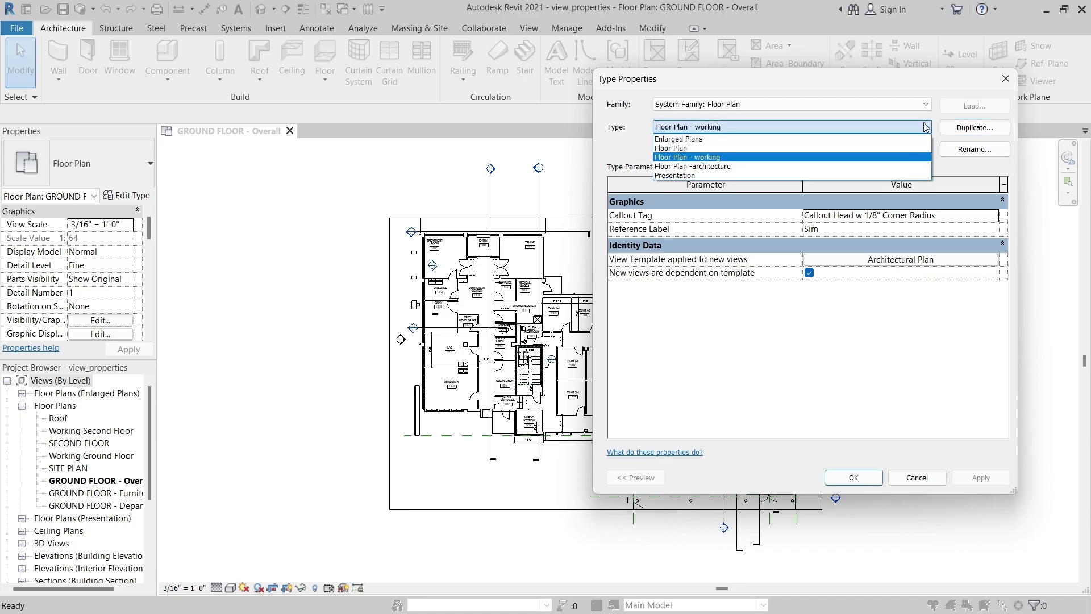
{"action": "left_click", "coordinate": [918, 307]}
{"action": "left_click", "coordinate": [809, 273]}
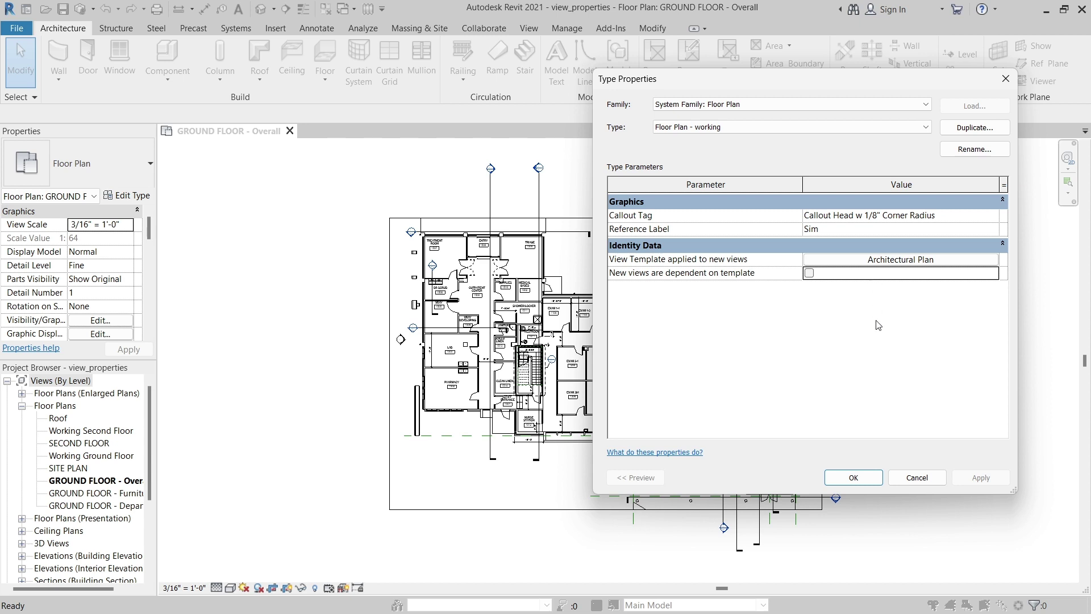
{"action": "left_click", "coordinate": [869, 479]}
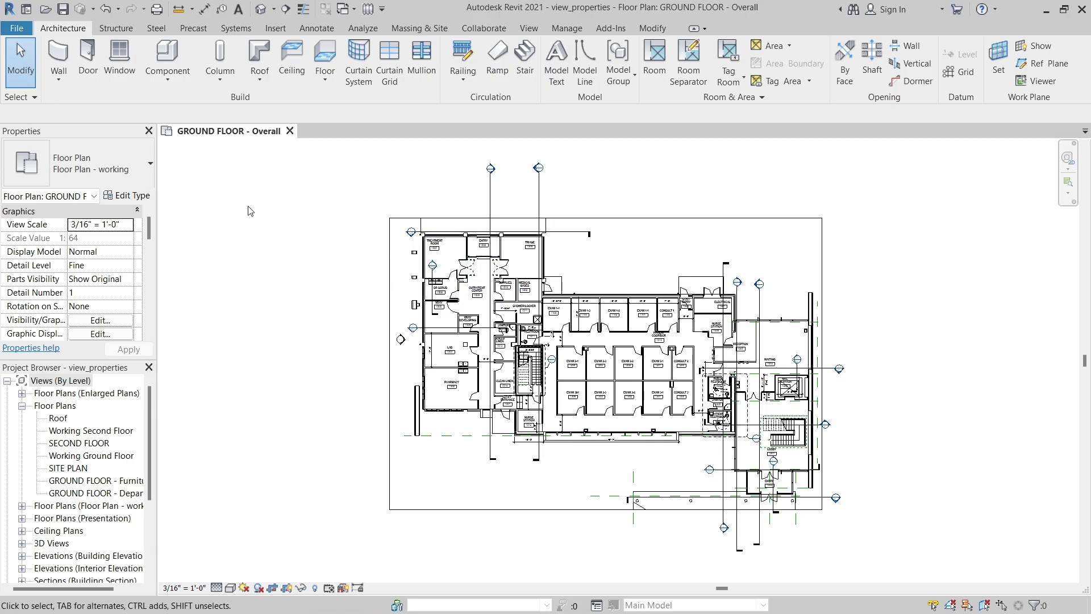
Create a SECOND FLOOR floor plan view using the Floor Plan - working type
{"action": "left_click", "coordinate": [523, 28]}
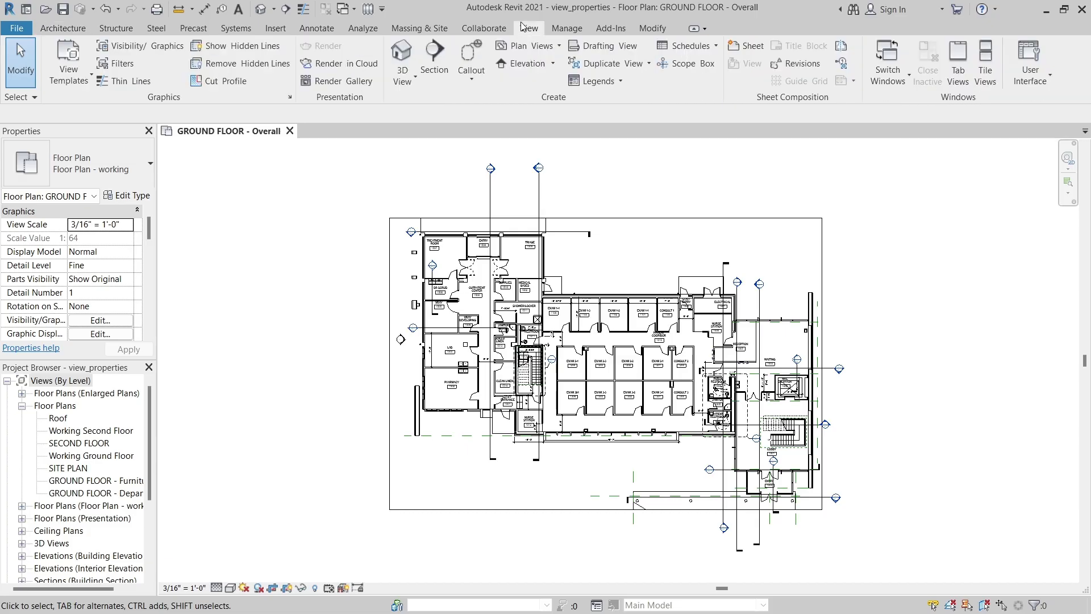
{"action": "left_click", "coordinate": [529, 49]}
{"action": "left_click", "coordinate": [545, 69]}
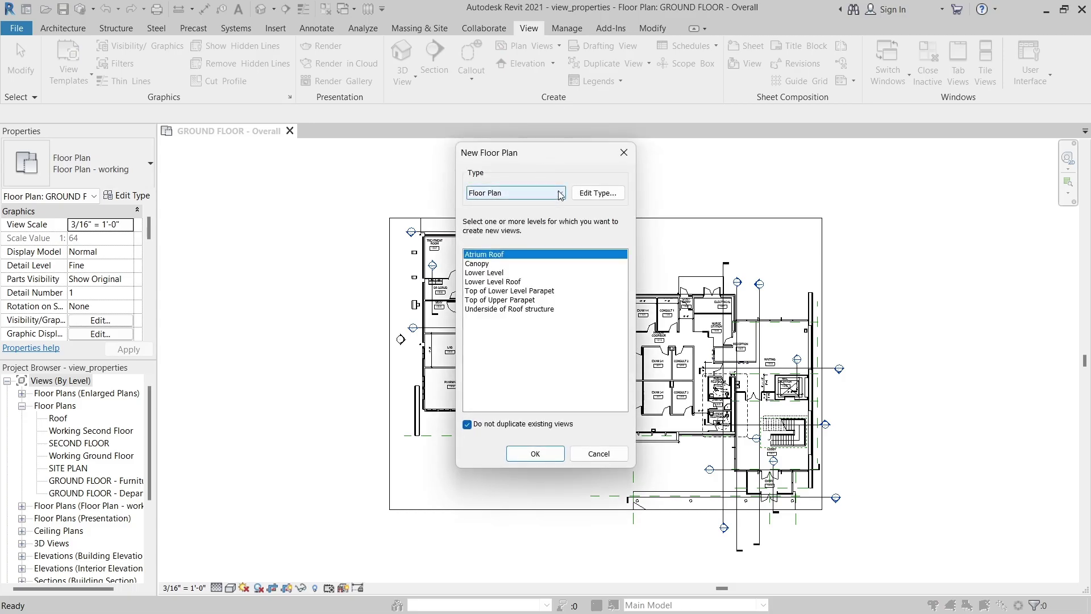
{"action": "left_click", "coordinate": [560, 194]}
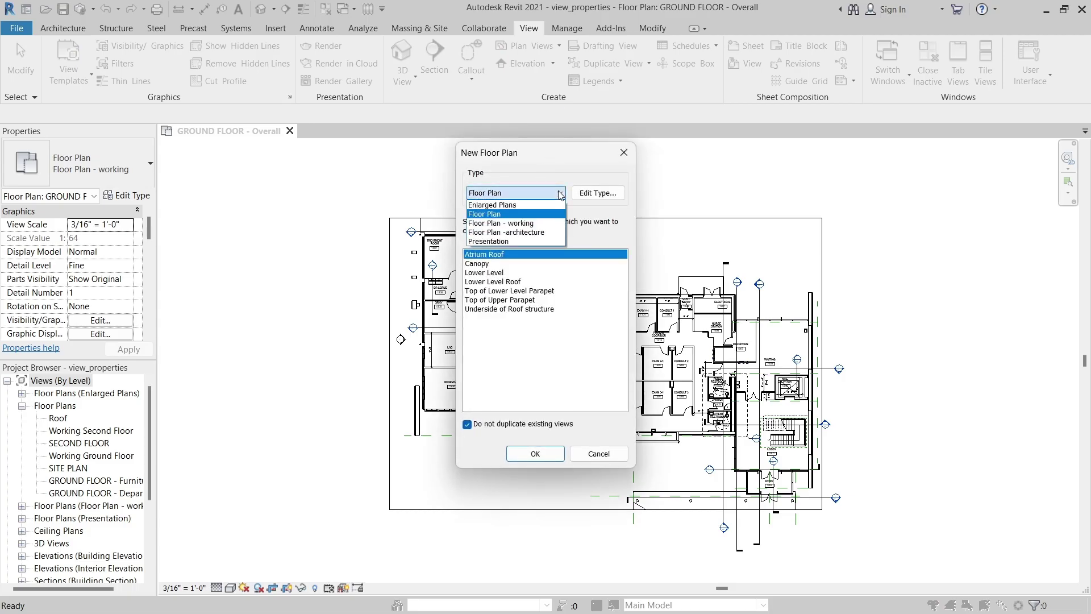
{"action": "left_click", "coordinate": [544, 223]}
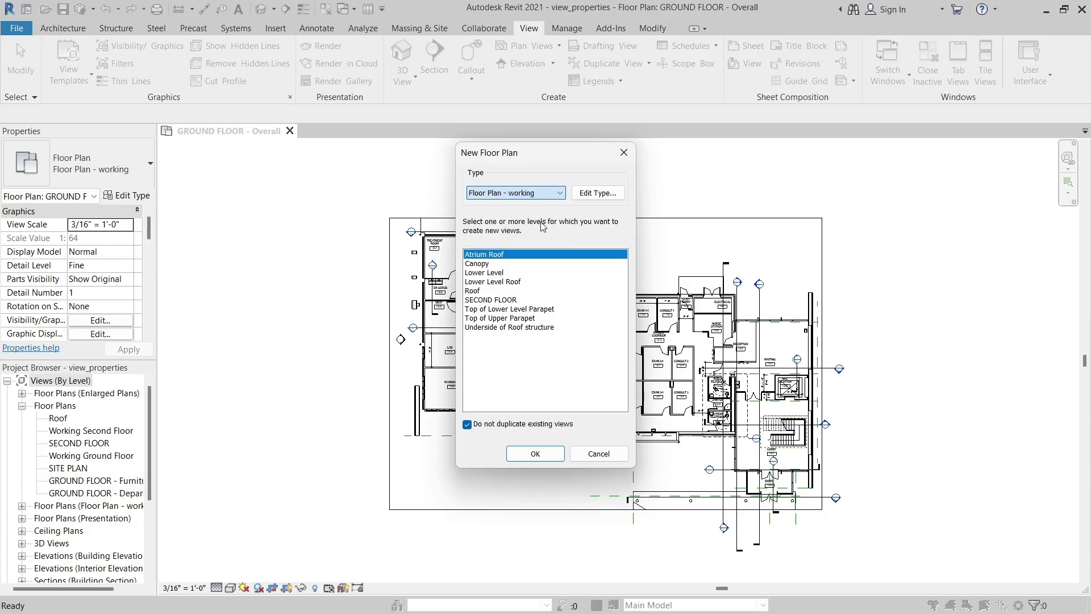
{"action": "left_click", "coordinate": [515, 300]}
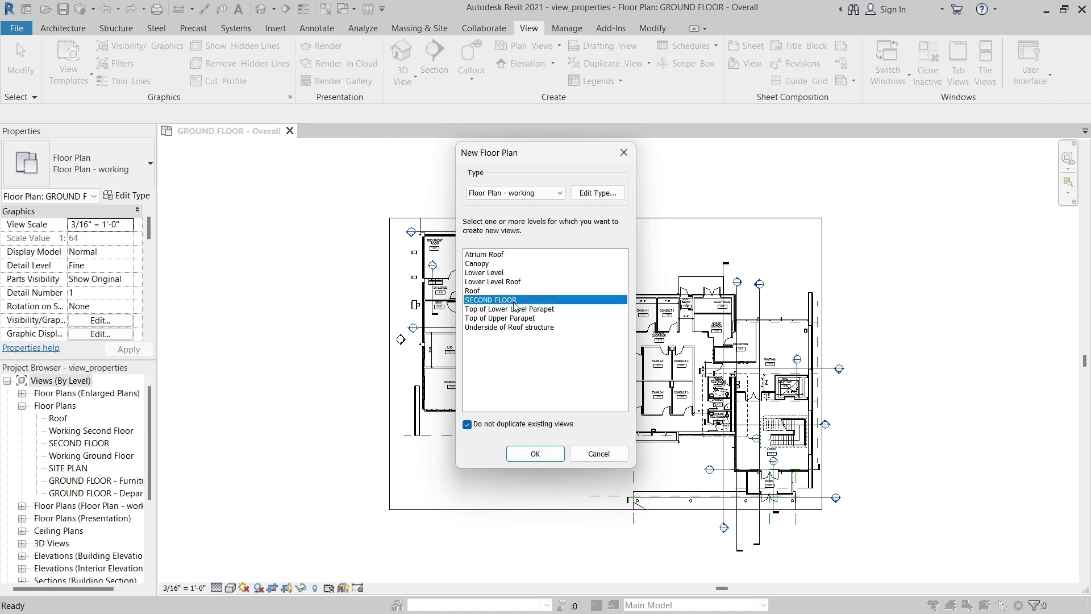
{"action": "left_click", "coordinate": [526, 454]}
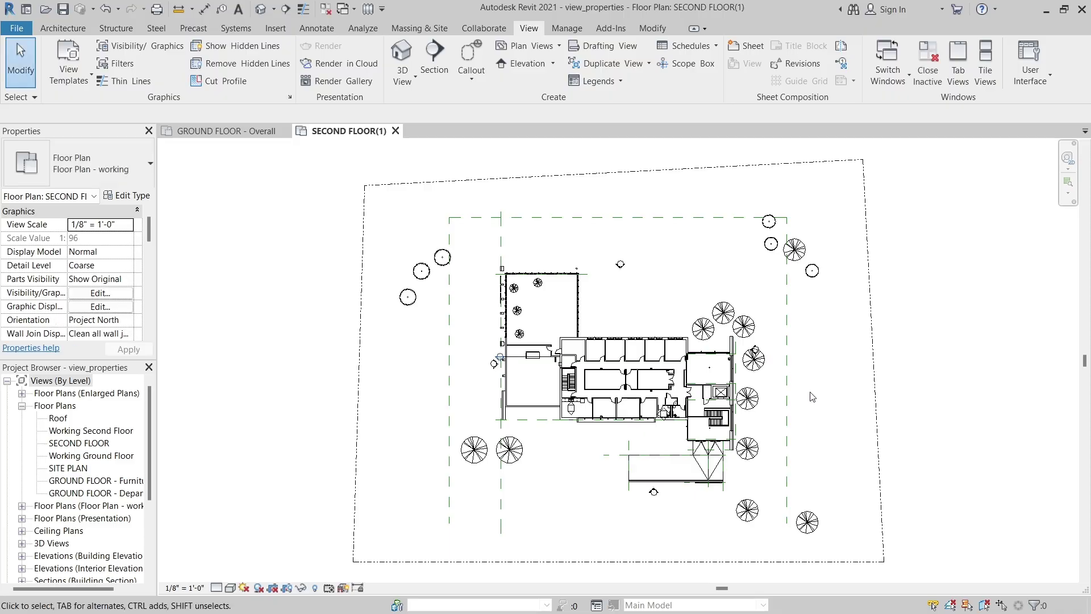
{"action": "scroll", "coordinate": [811, 397], "scroll_direction": "up", "scroll_amount": 2}
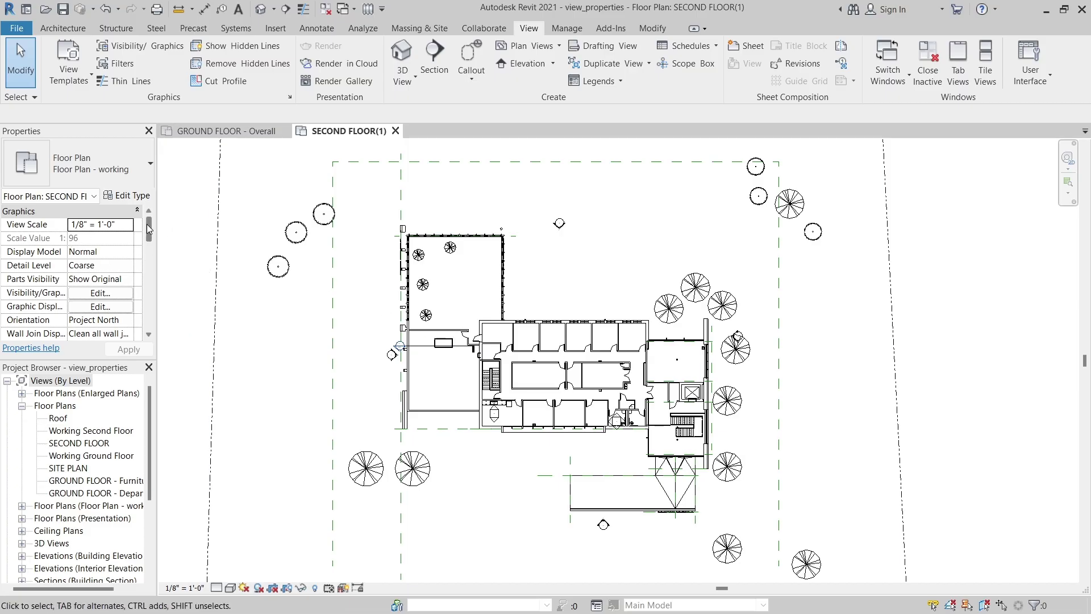
{"action": "left_click_drag", "start_coordinate": [147, 224], "coordinate": [144, 288]}
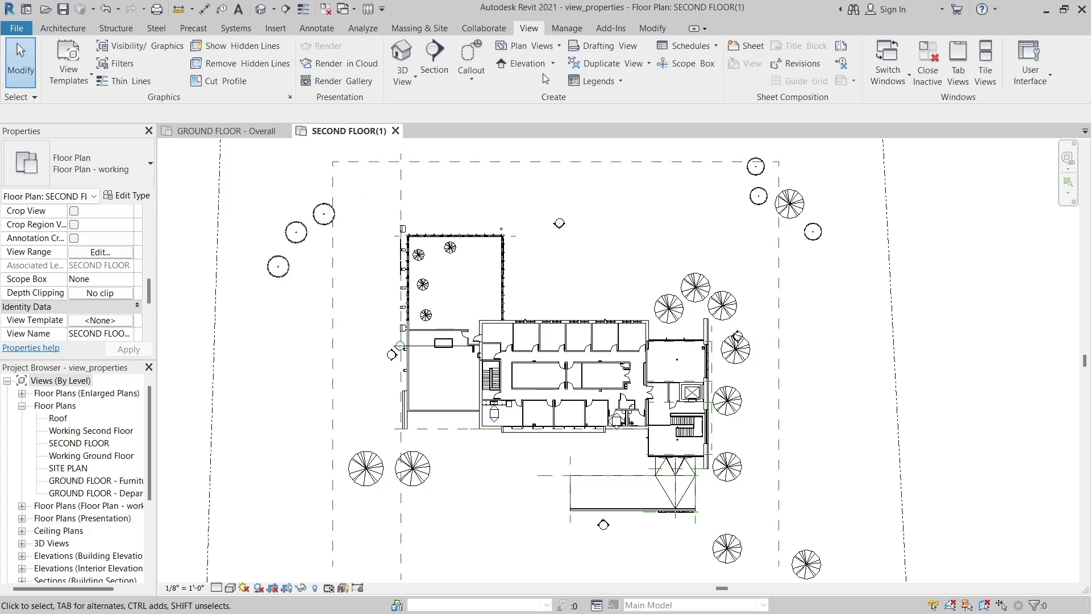
Create another SECOND FLOOR floor plan view using the Floor Plan -architecture type
{"action": "left_click", "coordinate": [554, 46]}
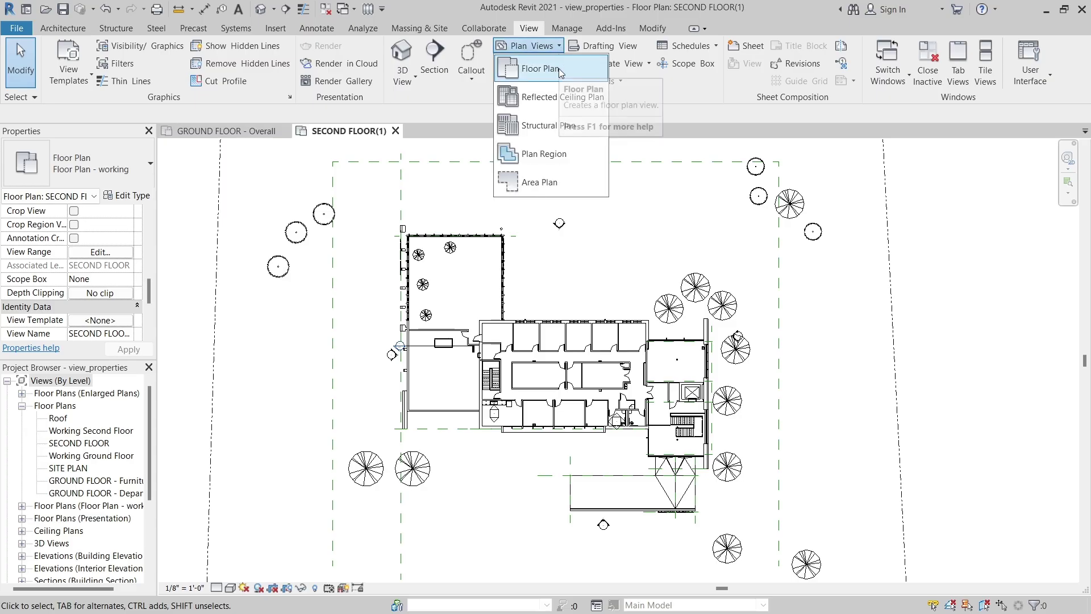
{"action": "left_click", "coordinate": [560, 71]}
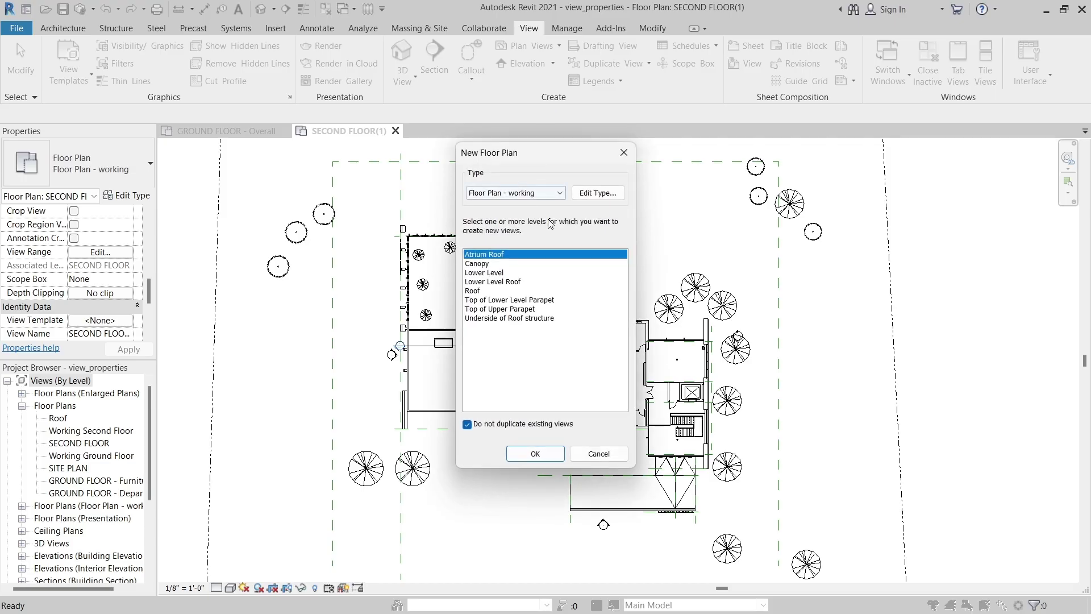
{"action": "left_click", "coordinate": [559, 192]}
{"action": "left_click", "coordinate": [547, 230]}
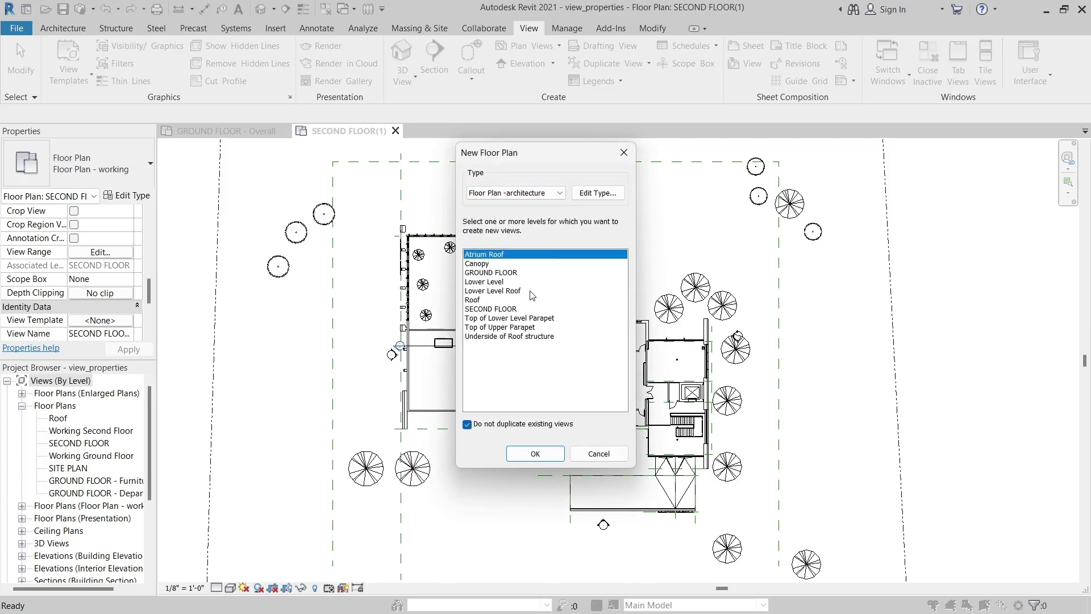
{"action": "left_click", "coordinate": [507, 310]}
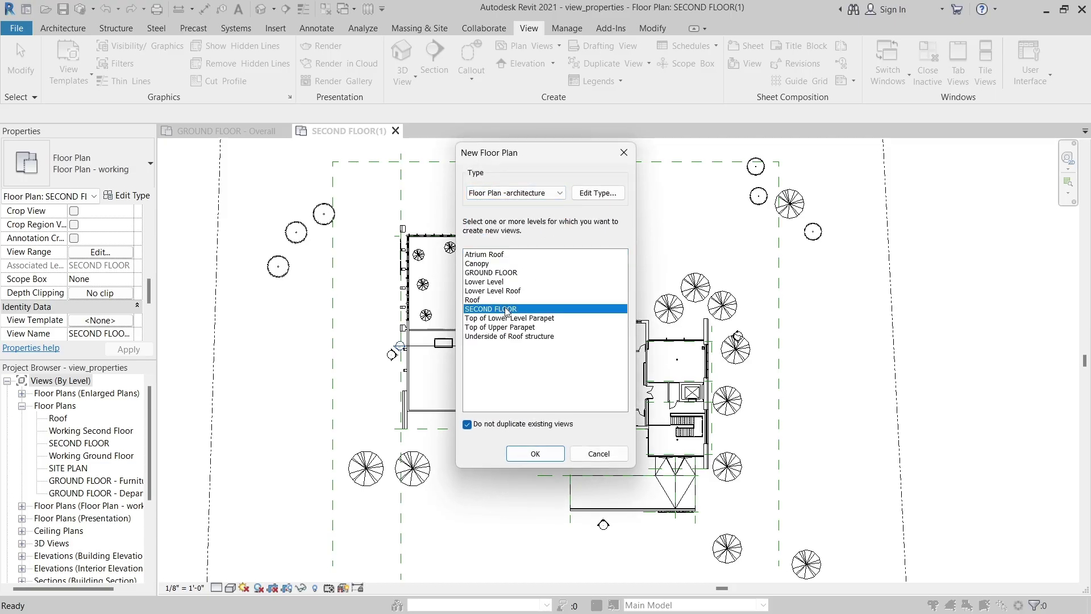
{"action": "left_click", "coordinate": [542, 458]}
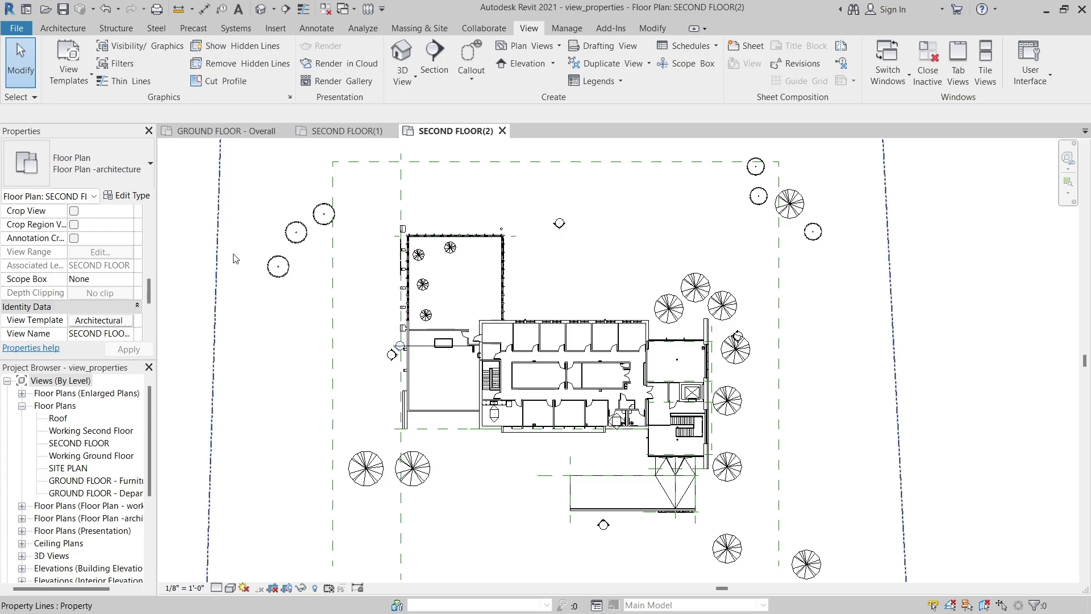
Start a section in SECOND FLOOR(2) with the Wall Section type selected
{"action": "left_click", "coordinate": [435, 67]}
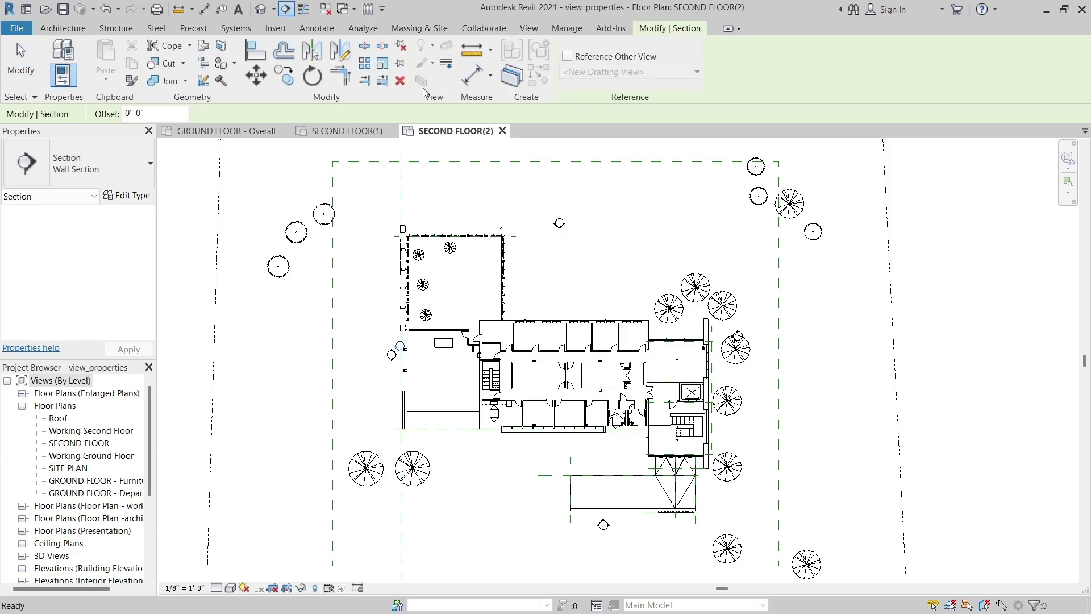
{"action": "left_click", "coordinate": [112, 181]}
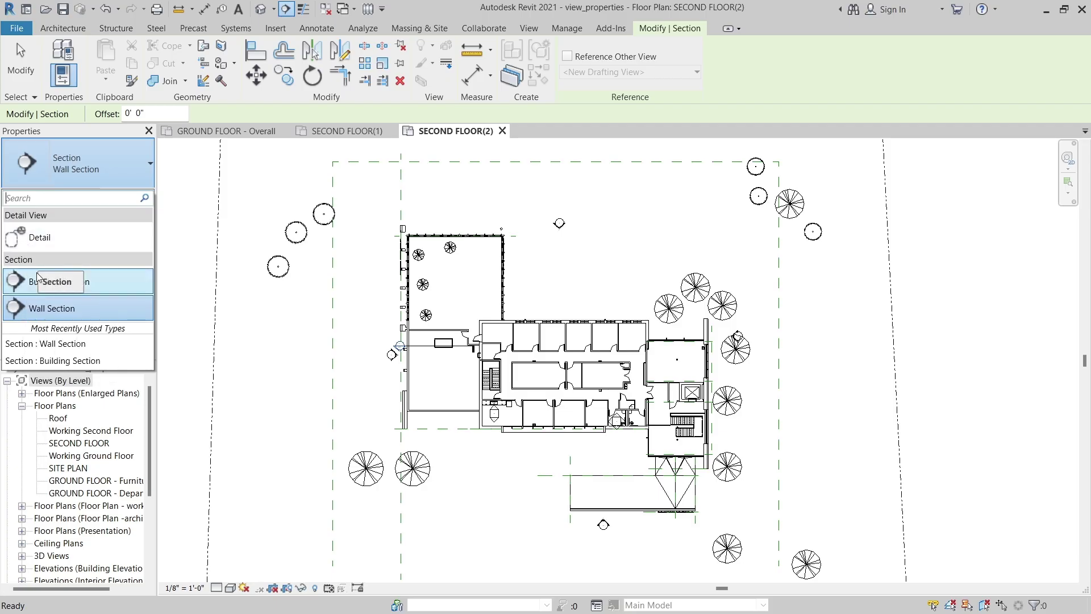
{"action": "left_click", "coordinate": [38, 309]}
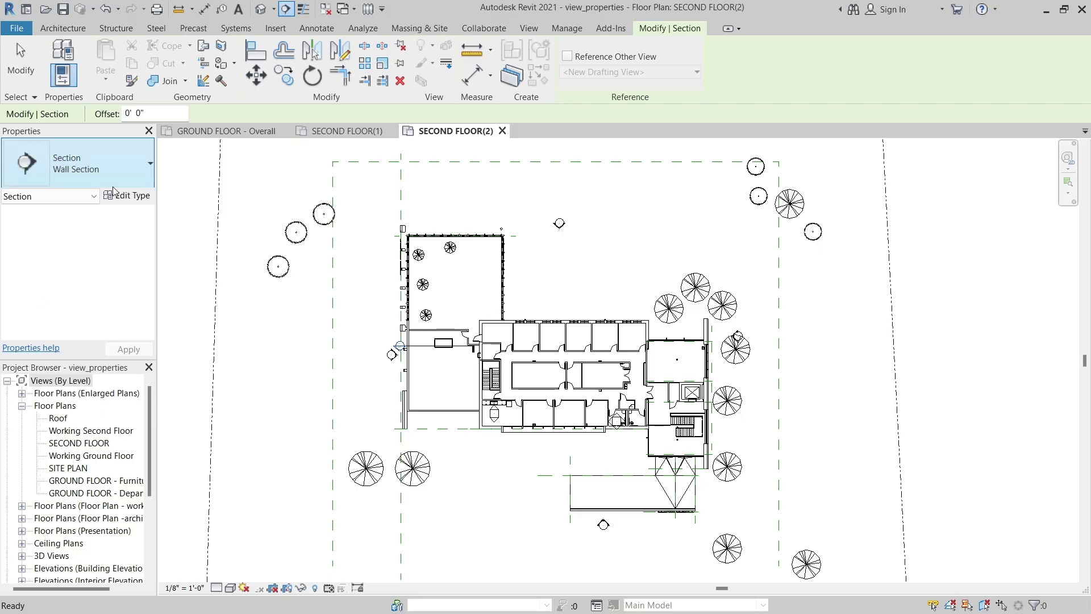
From Wall Section's type properties, check the Callout Tag, then open the Section Tag settings
{"action": "left_click", "coordinate": [130, 197]}
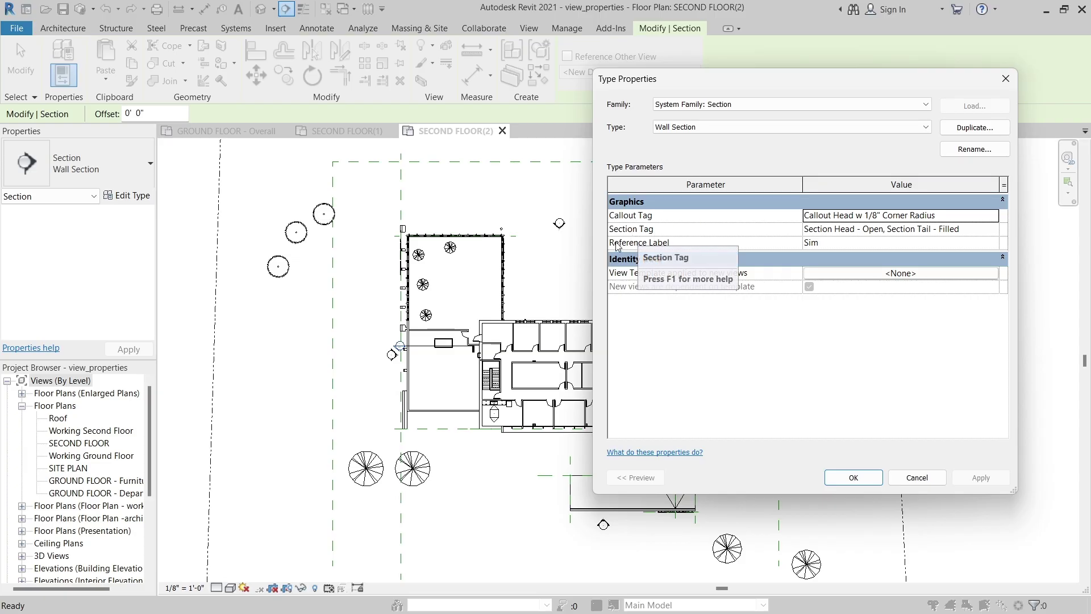
{"action": "mouse_move", "coordinate": [664, 252]}
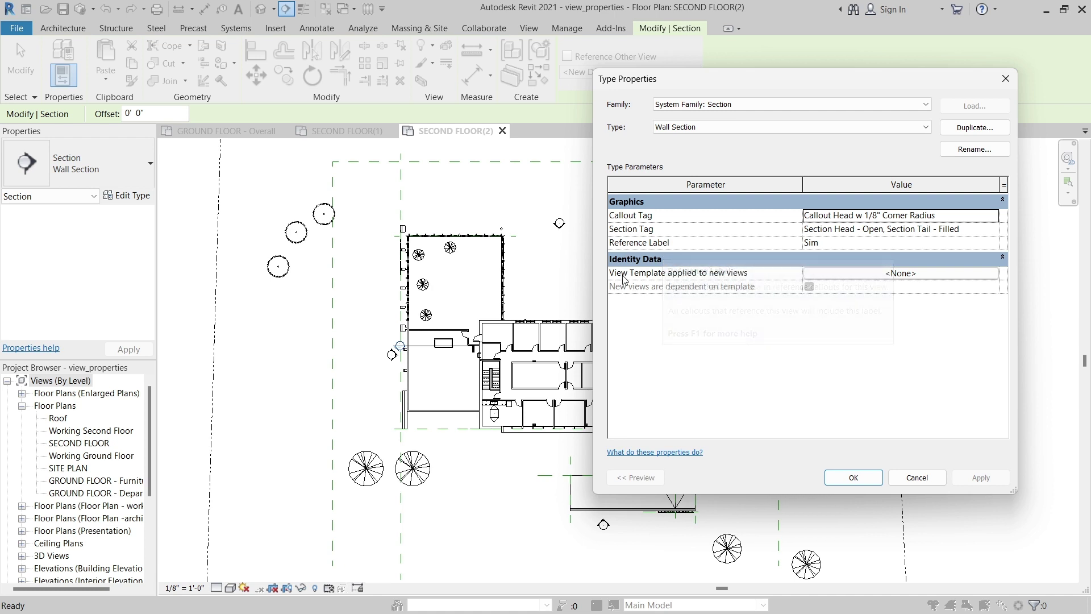
{"action": "mouse_move", "coordinate": [757, 273]}
{"action": "left_click", "coordinate": [993, 216]}
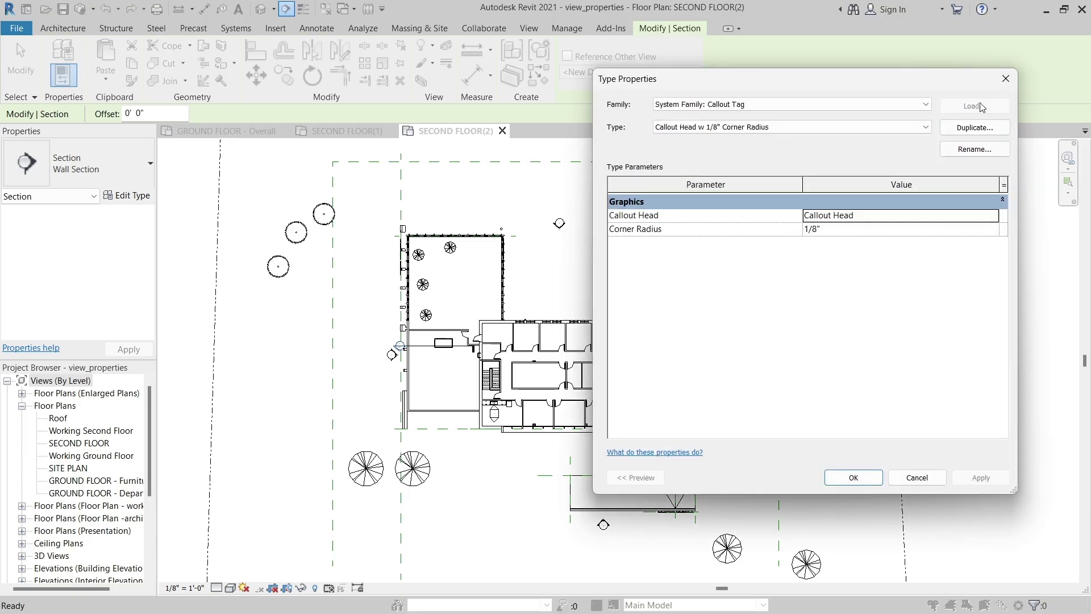
{"action": "left_click", "coordinate": [1005, 78]}
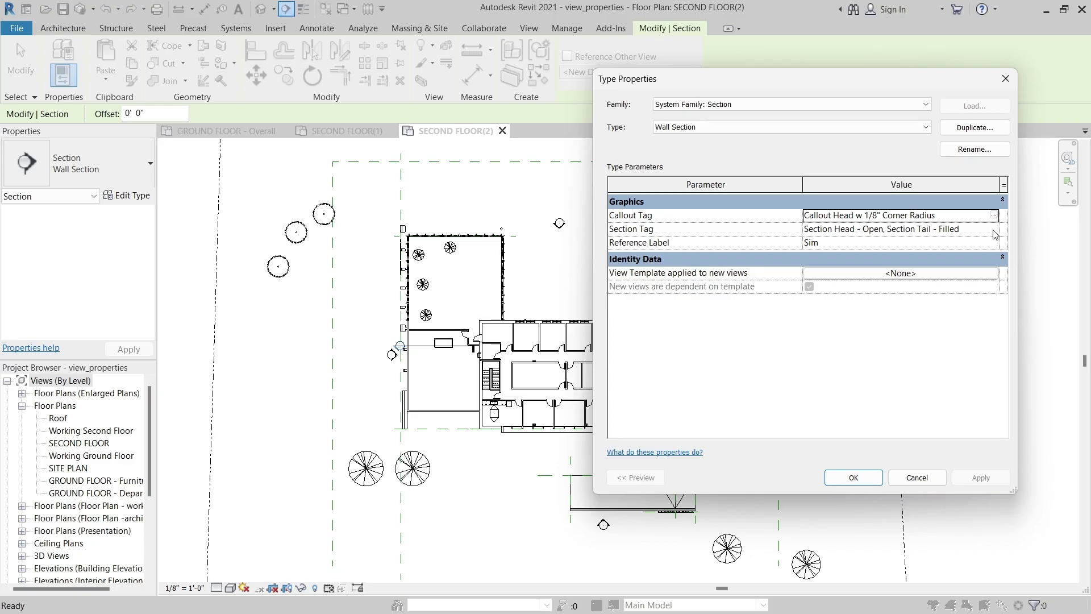
{"action": "left_click", "coordinate": [909, 229]}
{"action": "left_click", "coordinate": [993, 229]}
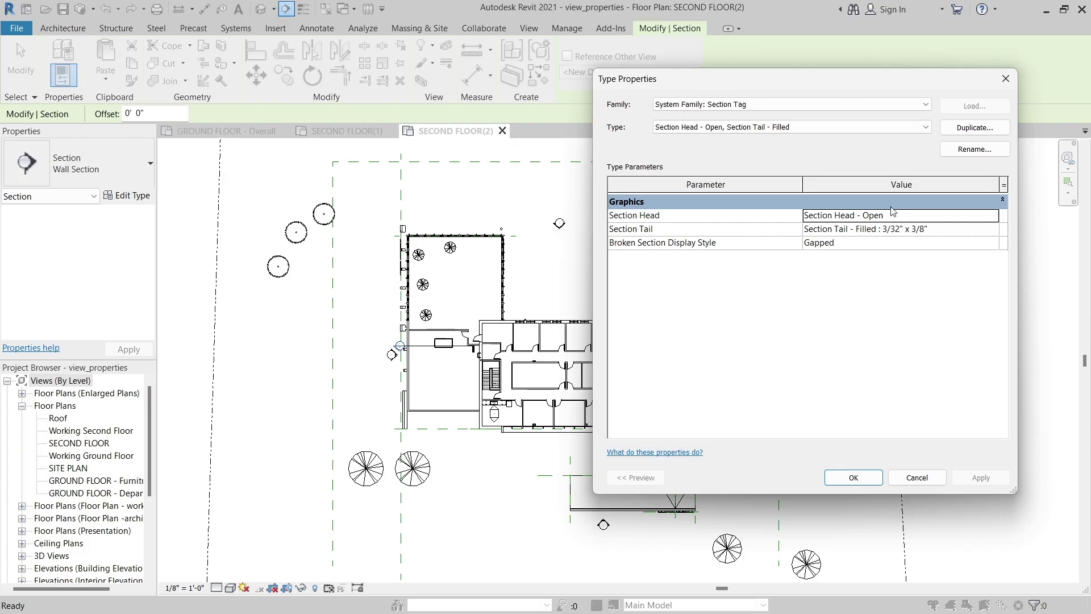
Set the section tag to 'Section Head - No Arrow, Section Tail - Filled Horizontal' and confirm
{"action": "left_click", "coordinate": [923, 127]}
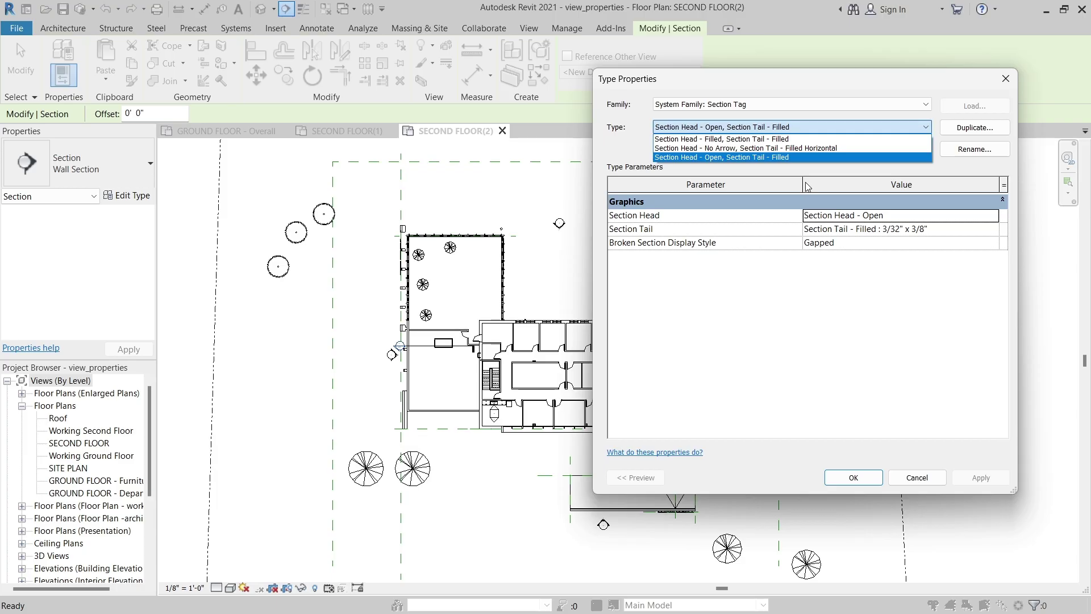
{"action": "left_click", "coordinate": [842, 149]}
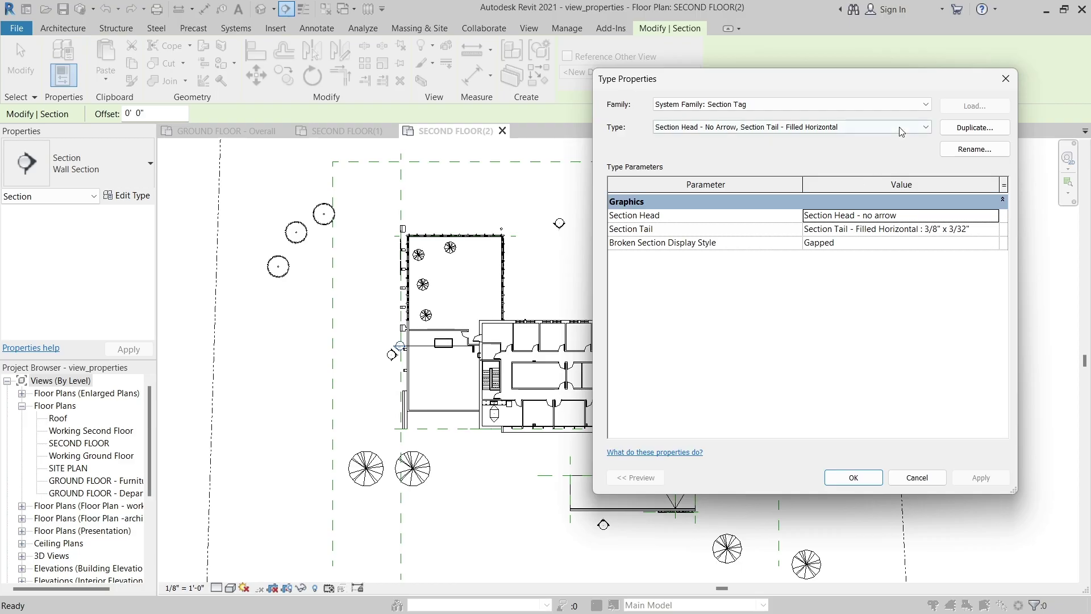
{"action": "left_click", "coordinate": [855, 477]}
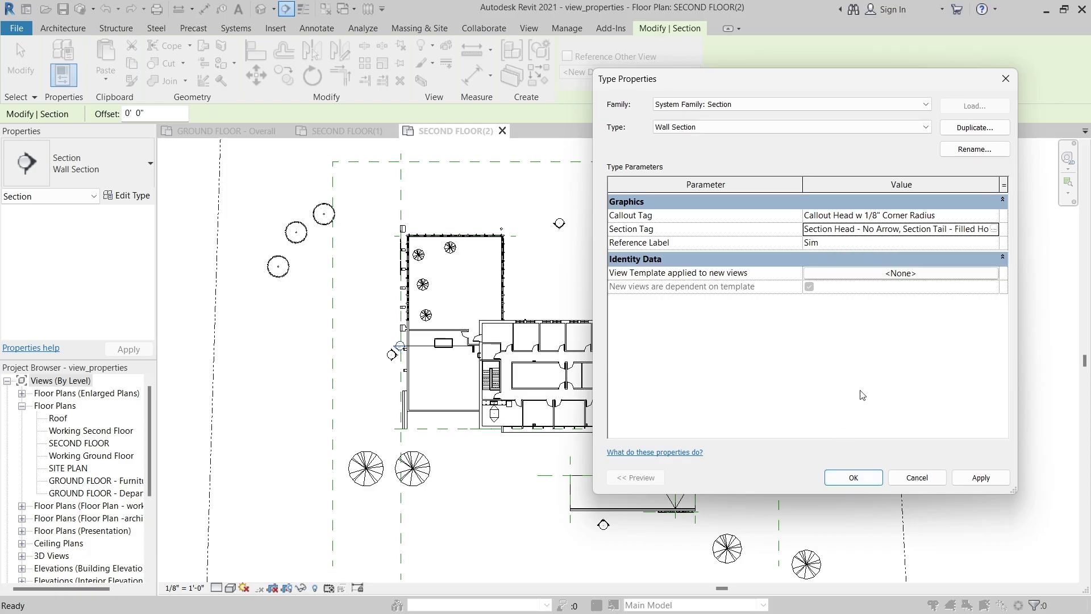
{"action": "left_click", "coordinate": [855, 478]}
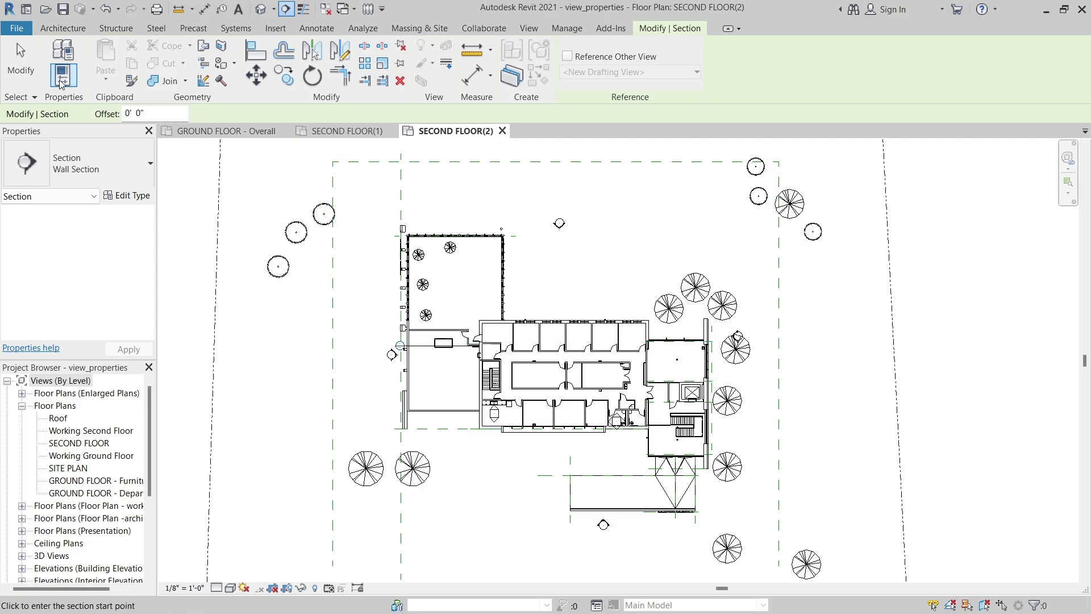
Switch to the GROUND FLOOR - Overall plan and select the section mark near Electrical
{"action": "left_click", "coordinate": [15, 64]}
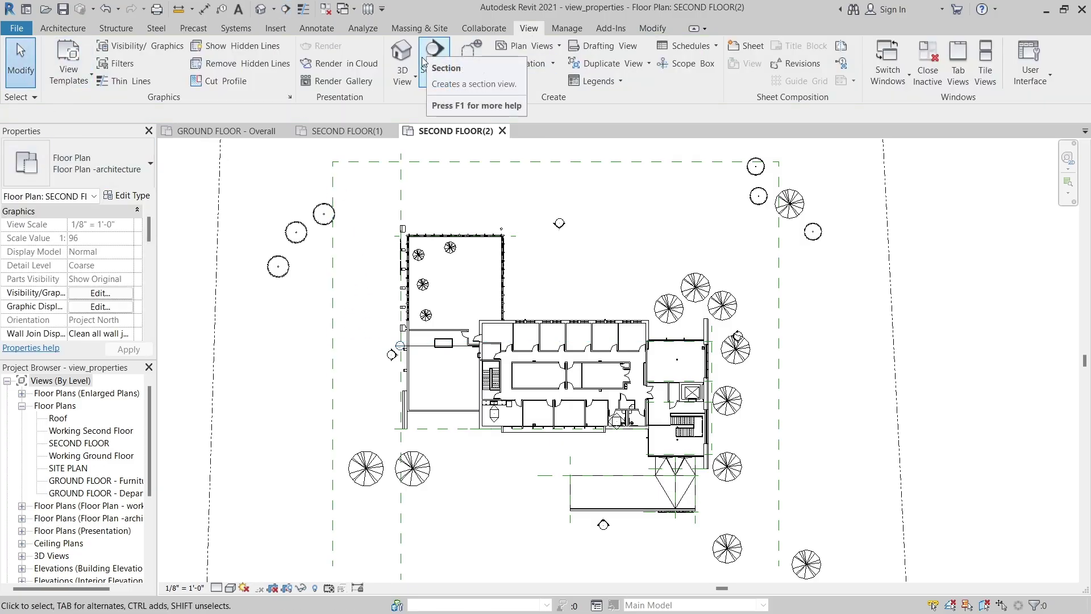
{"action": "left_click", "coordinate": [204, 131]}
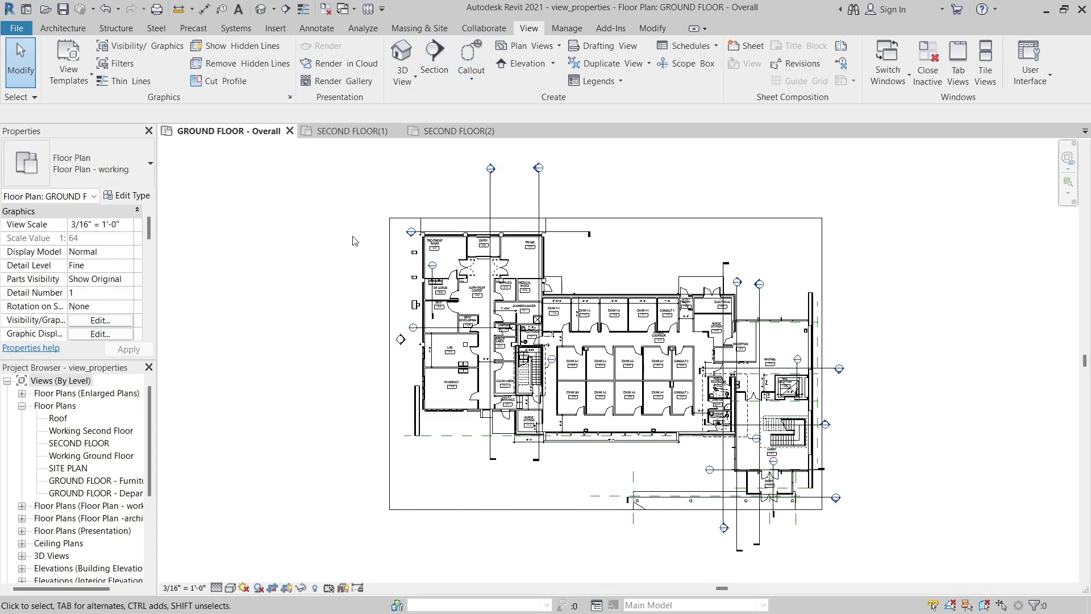
{"action": "scroll", "coordinate": [741, 295], "scroll_direction": "up", "scroll_amount": 5}
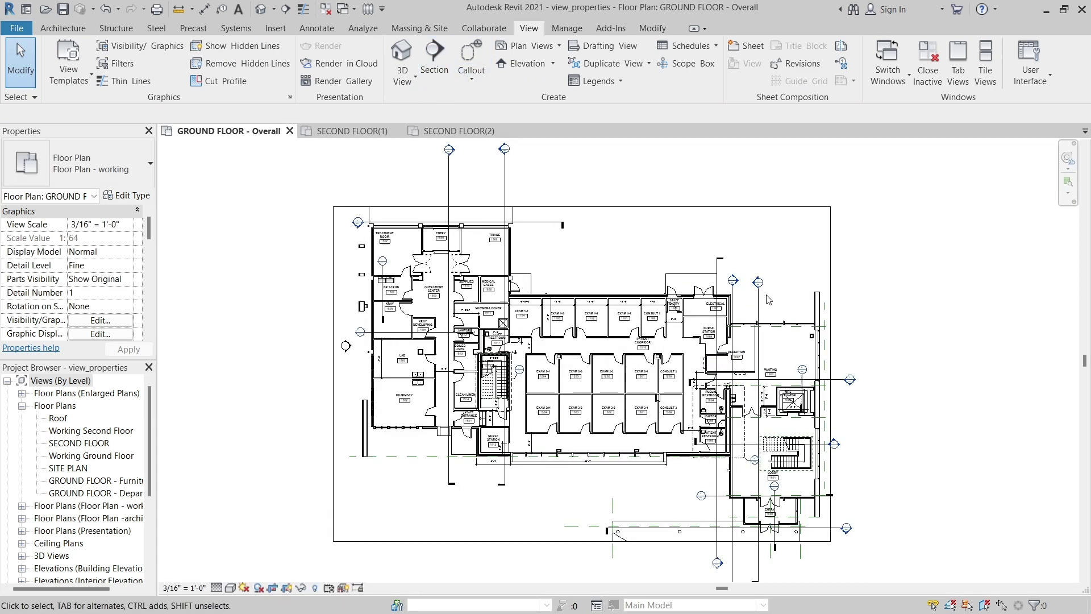
{"action": "left_click", "coordinate": [746, 294]}
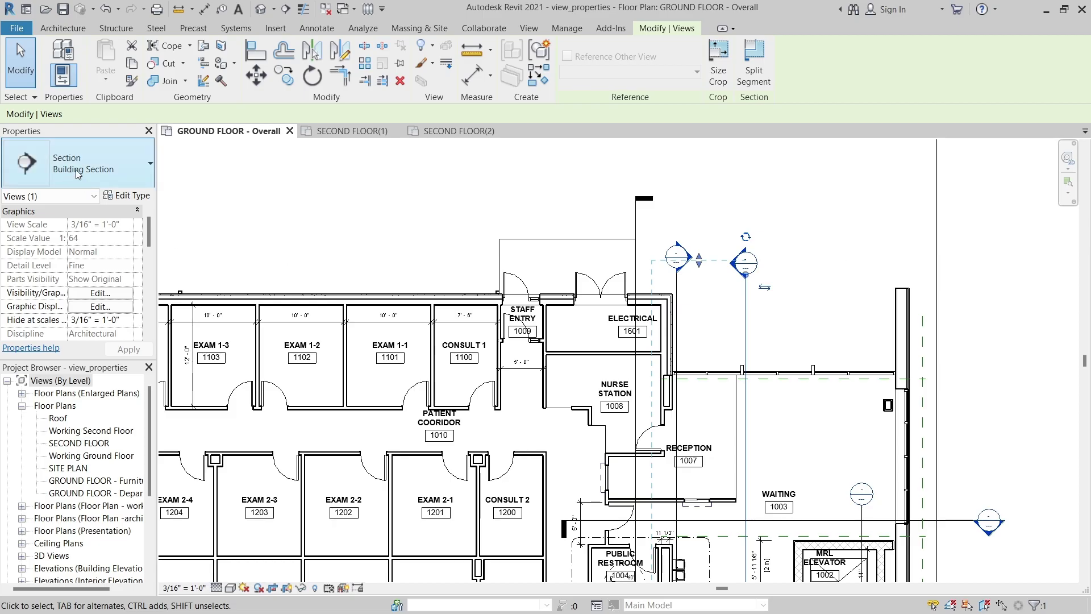
Change the mark to Wall Section, revert it to Building Section, then deselect
{"action": "left_click", "coordinate": [115, 181]}
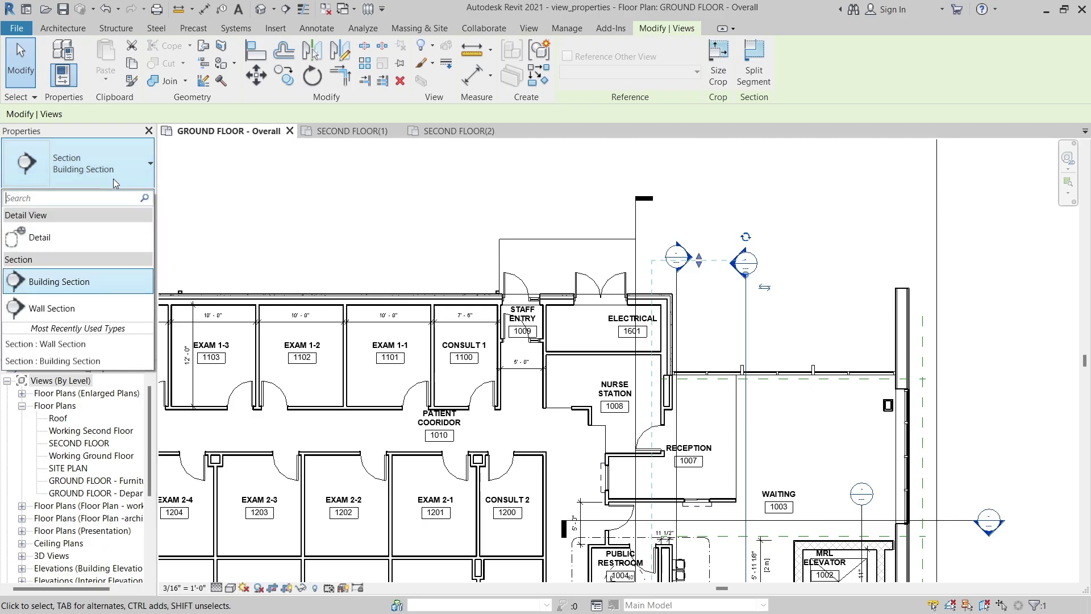
{"action": "left_click", "coordinate": [63, 308]}
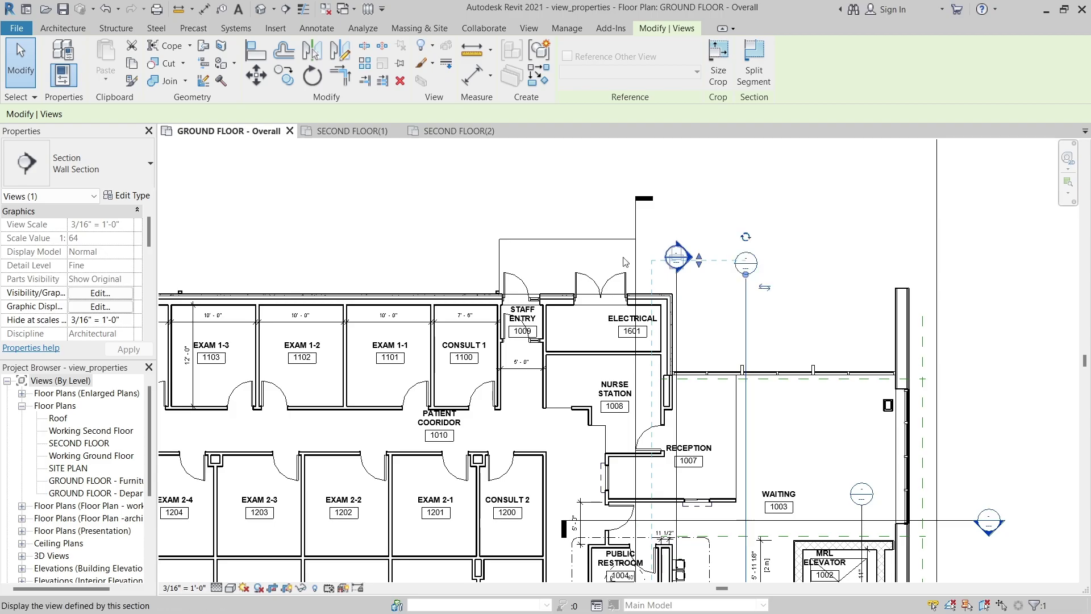
{"action": "left_click", "coordinate": [134, 173]}
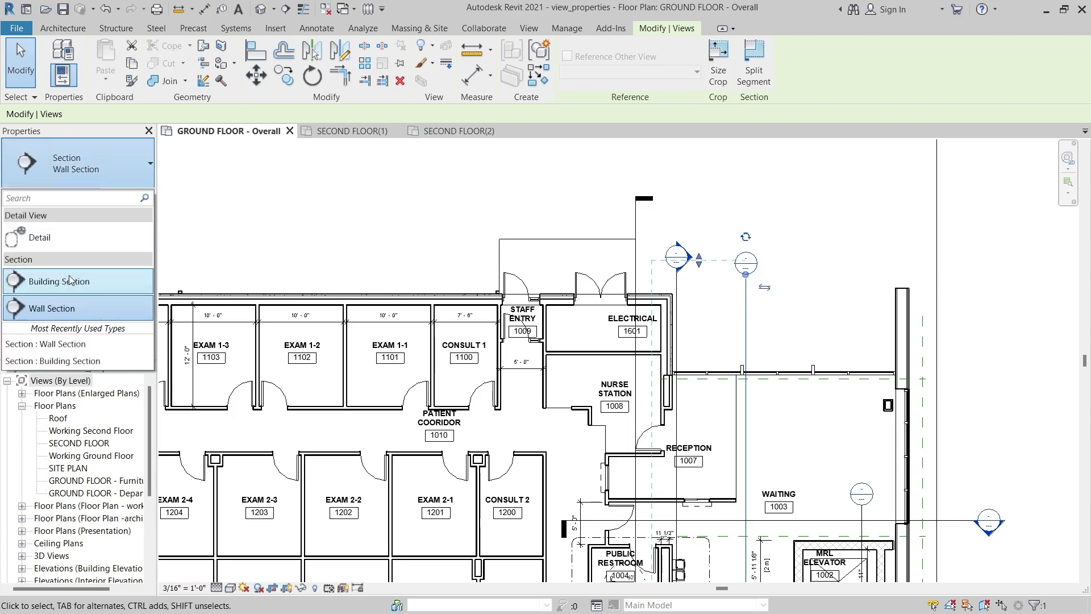
{"action": "left_click", "coordinate": [70, 283]}
{"action": "left_click", "coordinate": [853, 253]}
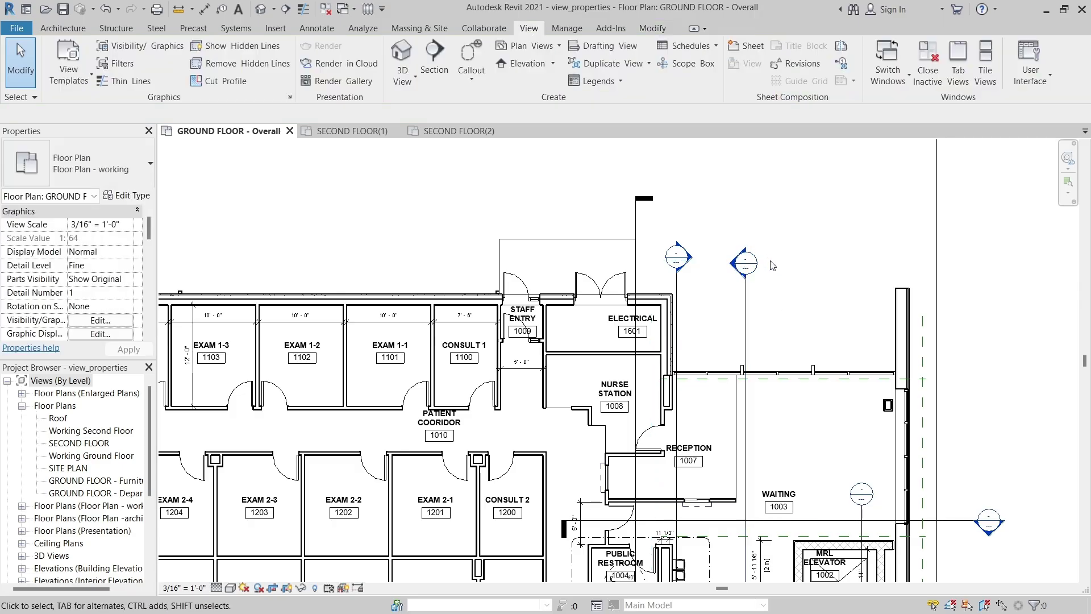
{"action": "scroll", "coordinate": [755, 215], "scroll_direction": "down", "scroll_amount": 2}
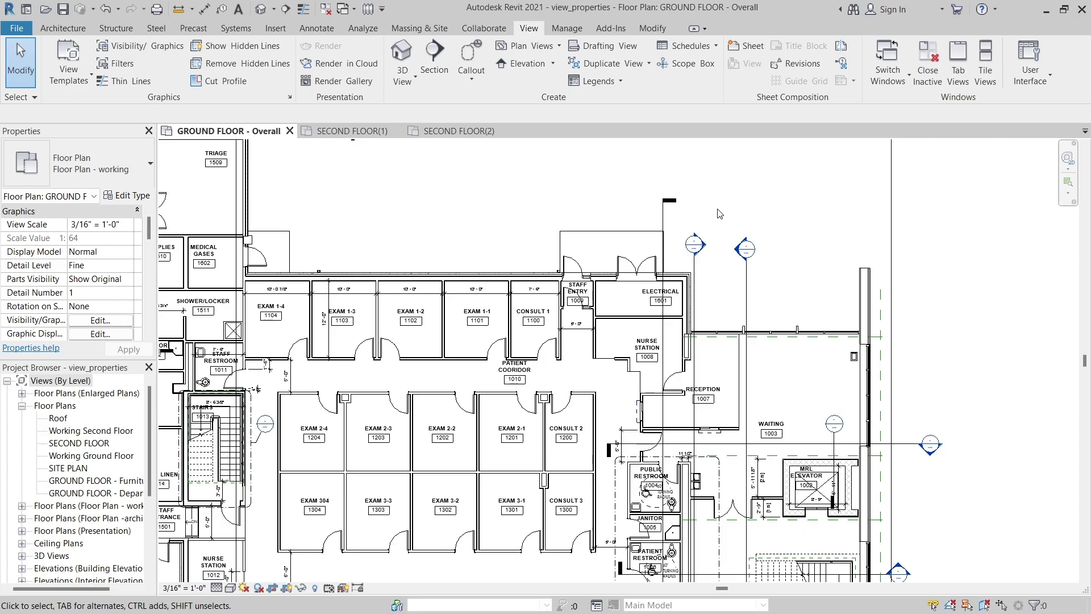
{"action": "left_click", "coordinate": [529, 65]}
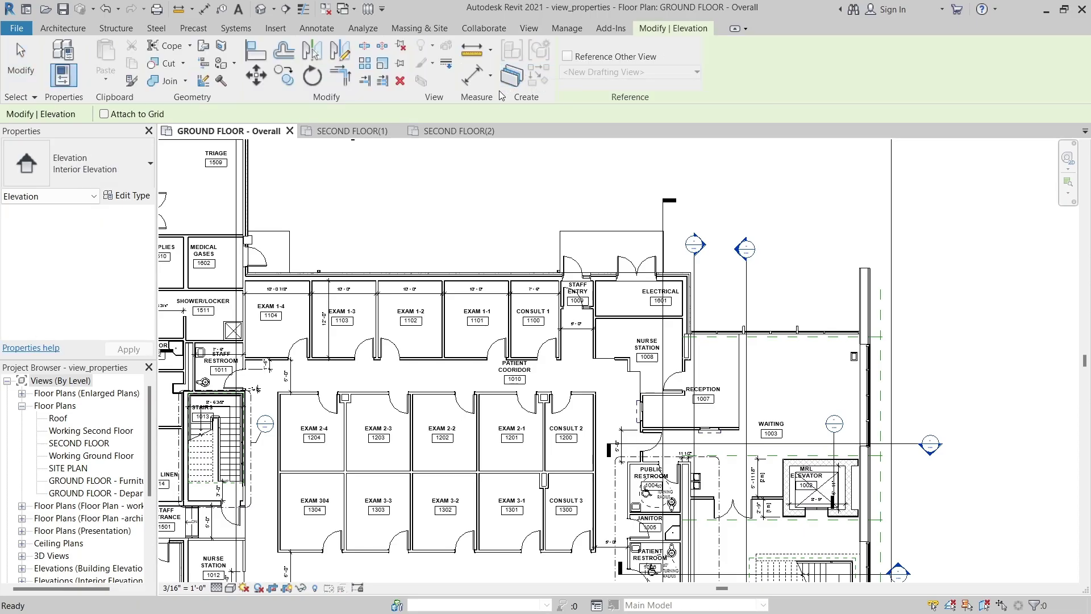
{"action": "left_click", "coordinate": [125, 181]}
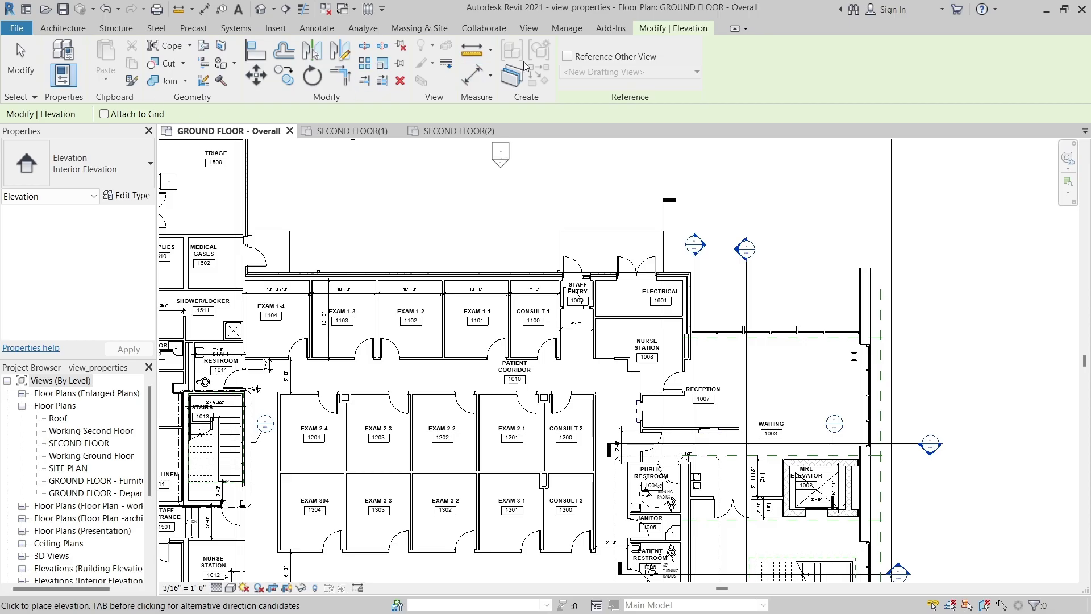
{"action": "key", "text": "Escape"}
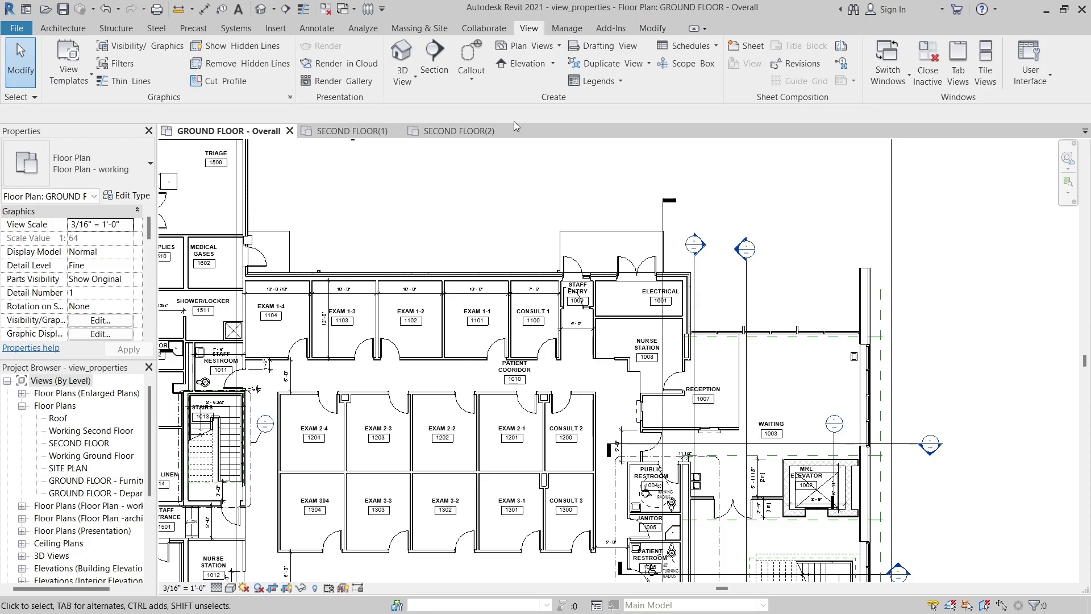
{"action": "left_click", "coordinate": [434, 62]}
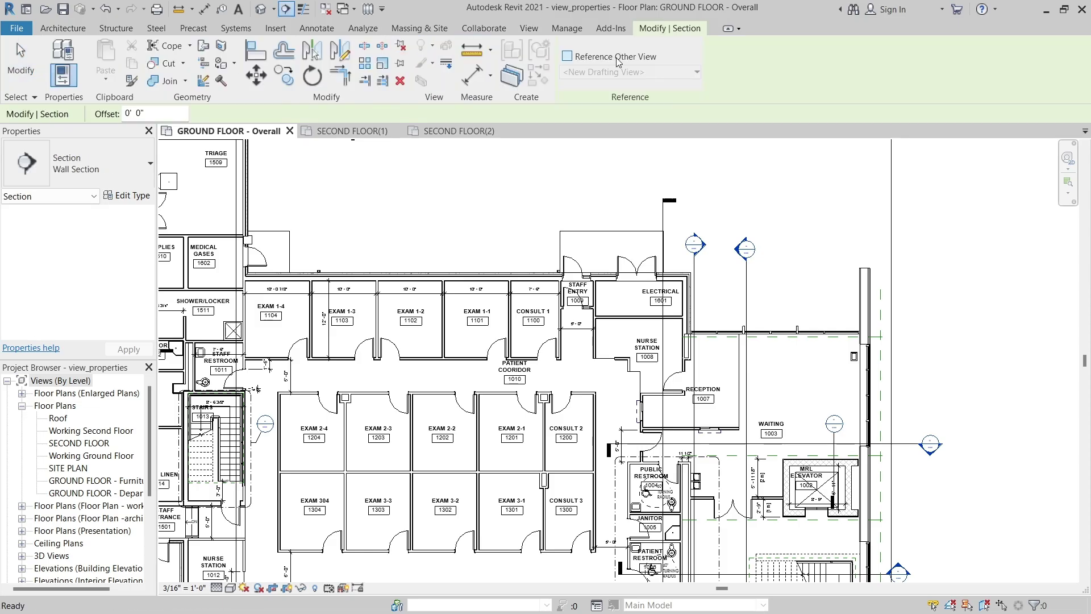
{"action": "left_click", "coordinate": [584, 56]}
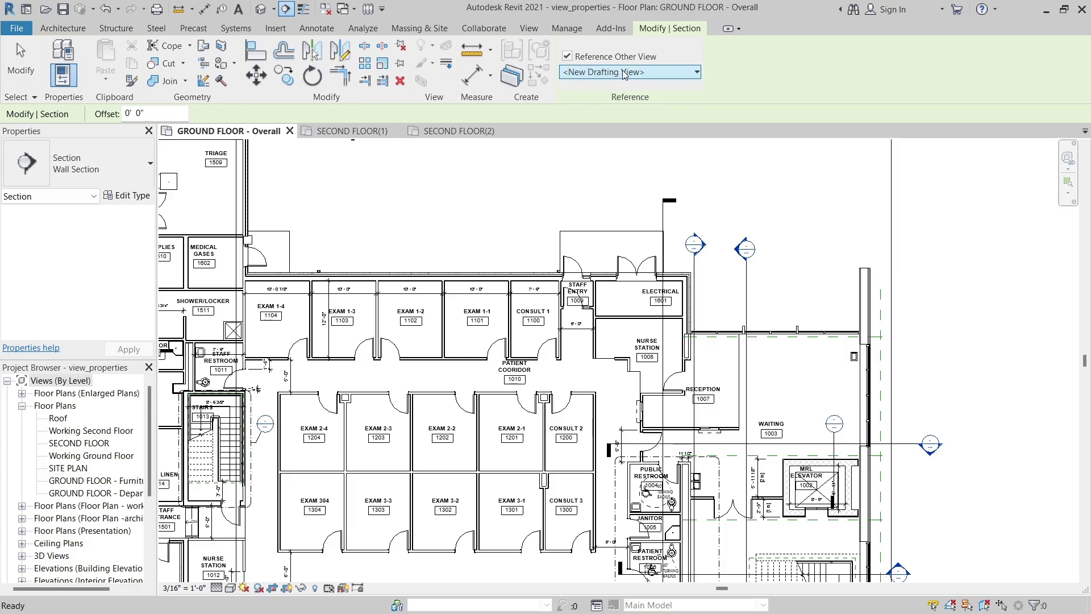
{"action": "left_click", "coordinate": [651, 74]}
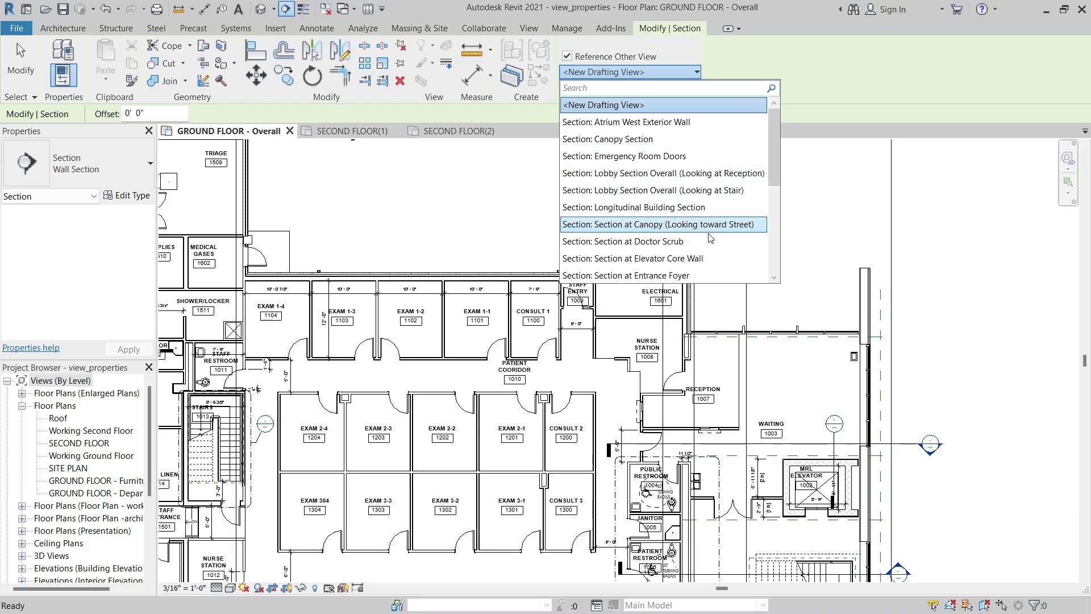
{"action": "scroll", "coordinate": [710, 235], "scroll_direction": "down", "scroll_amount": 4}
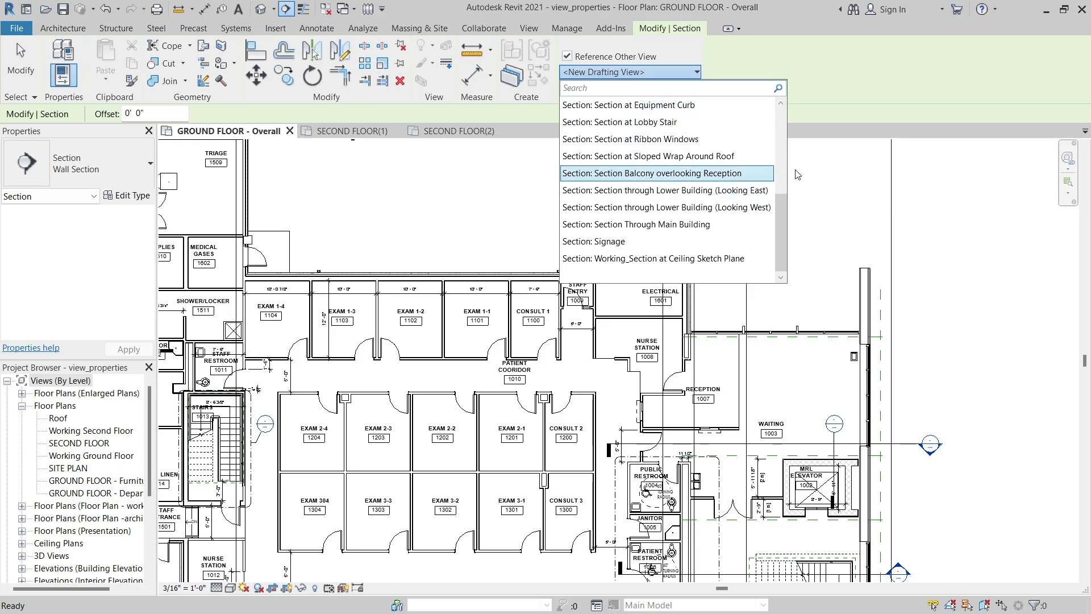
{"action": "left_click", "coordinate": [835, 163]}
{"action": "key", "text": "Escape"}
{"action": "key", "text": "Escape"}
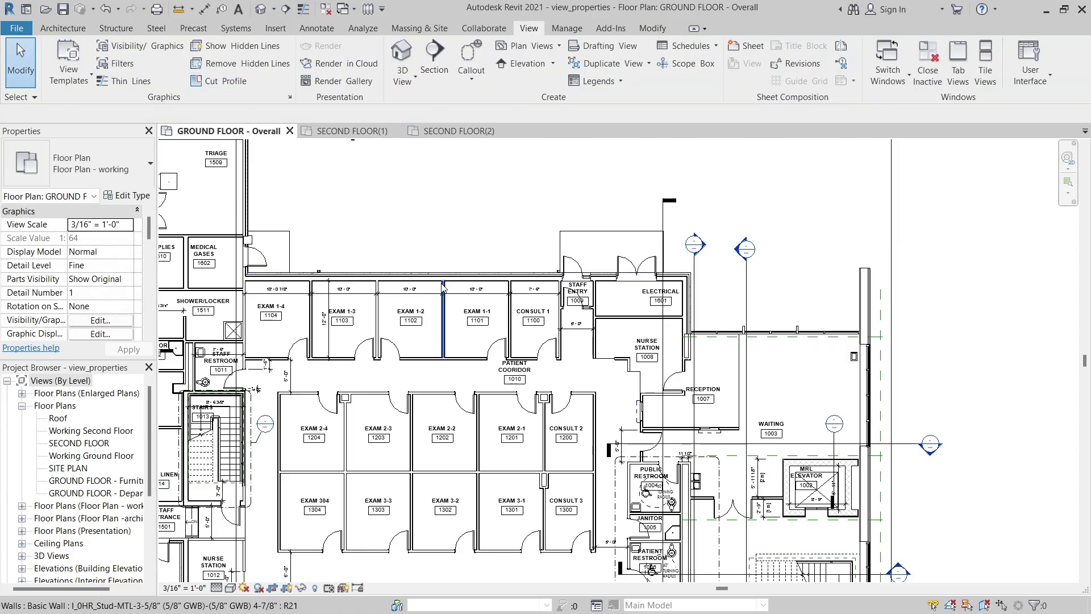
{"action": "scroll", "coordinate": [461, 216], "scroll_direction": "down", "scroll_amount": 5}
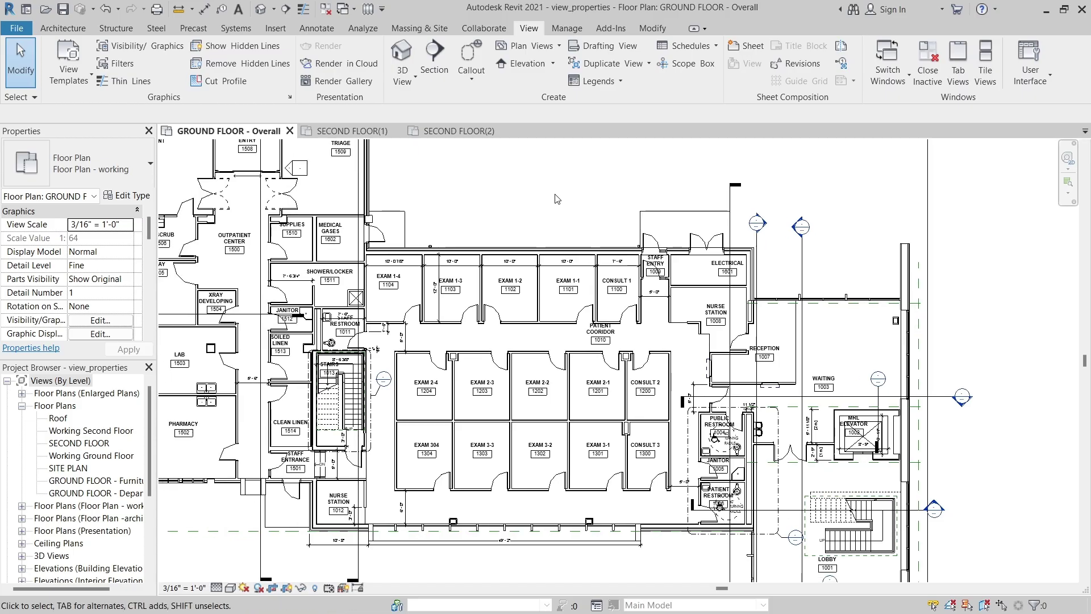
{"action": "middle_click_drag", "start_coordinate": [557, 198], "coordinate": [526, 233]}
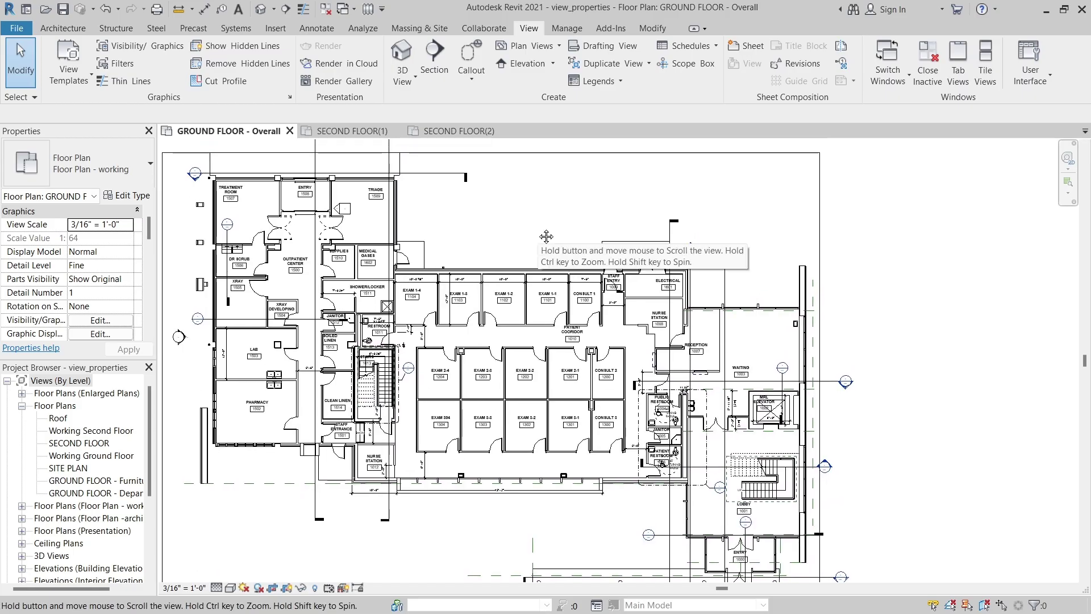